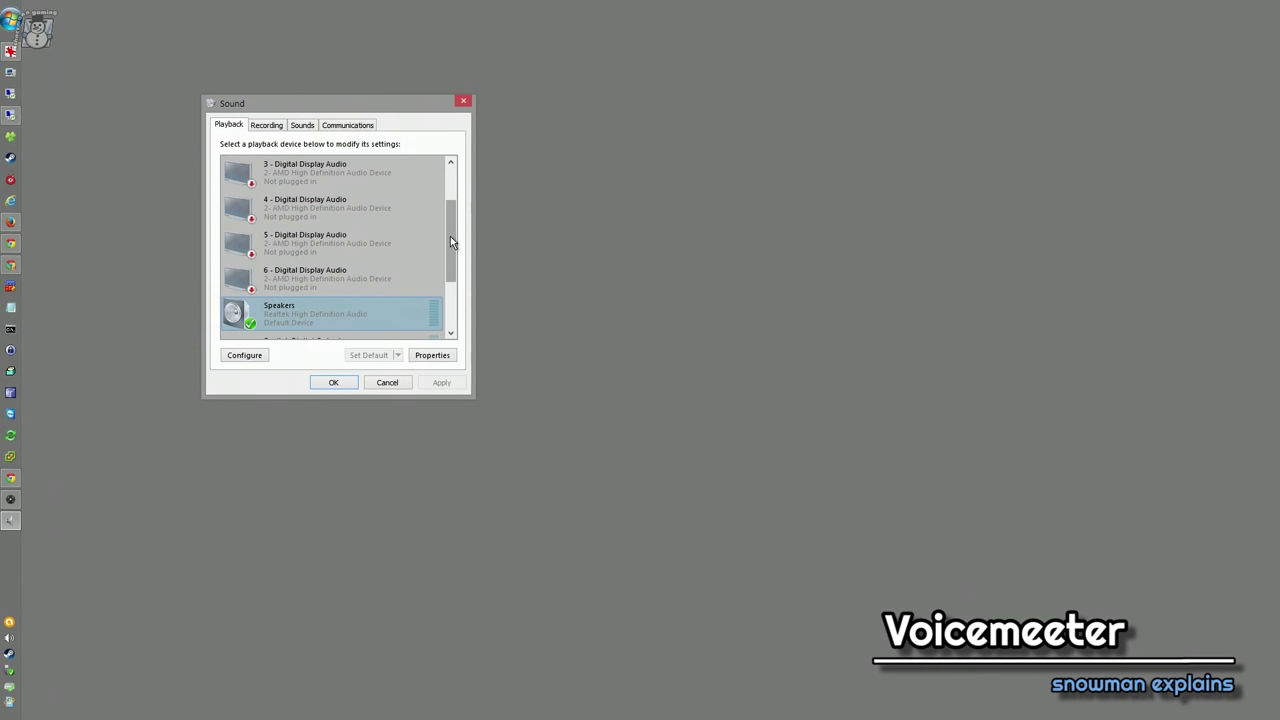
Examine the Speakers and 1 - Elgato entries in the list of playback devices
{"action": "left_click_drag", "start_coordinate": [450, 236], "coordinate": [448, 254]}
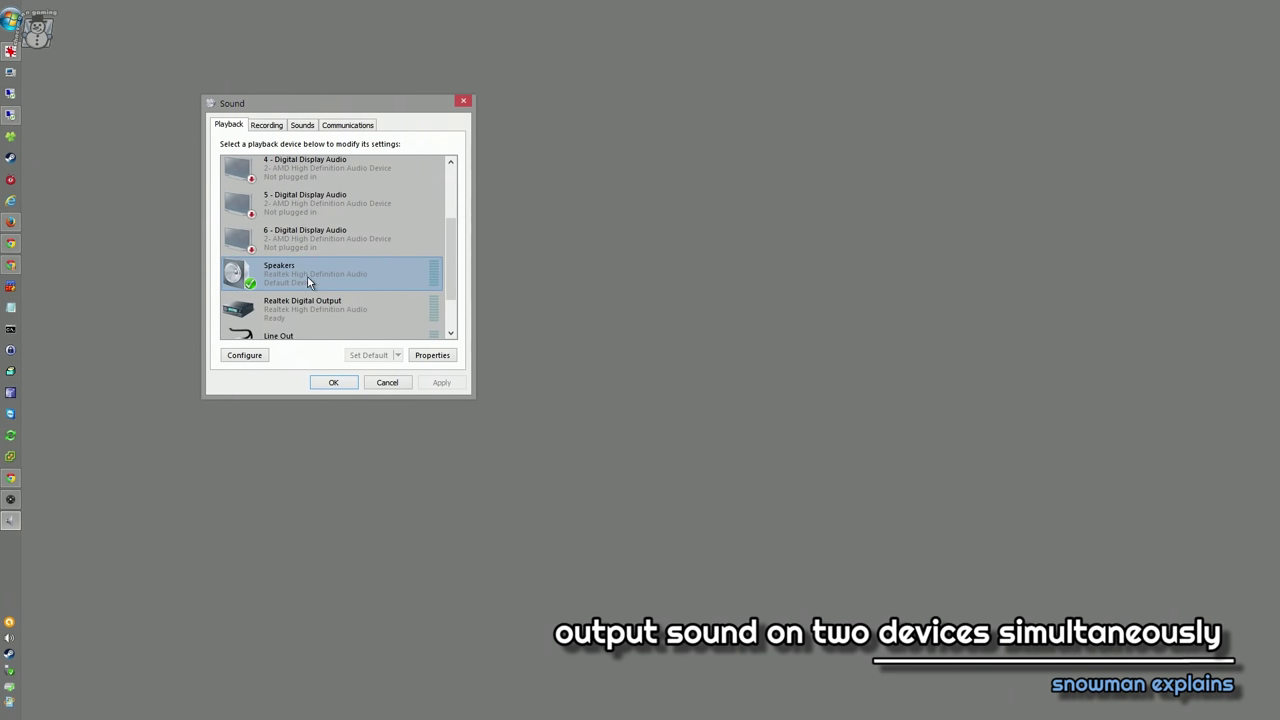
{"action": "left_click_drag", "start_coordinate": [450, 263], "coordinate": [463, 200]}
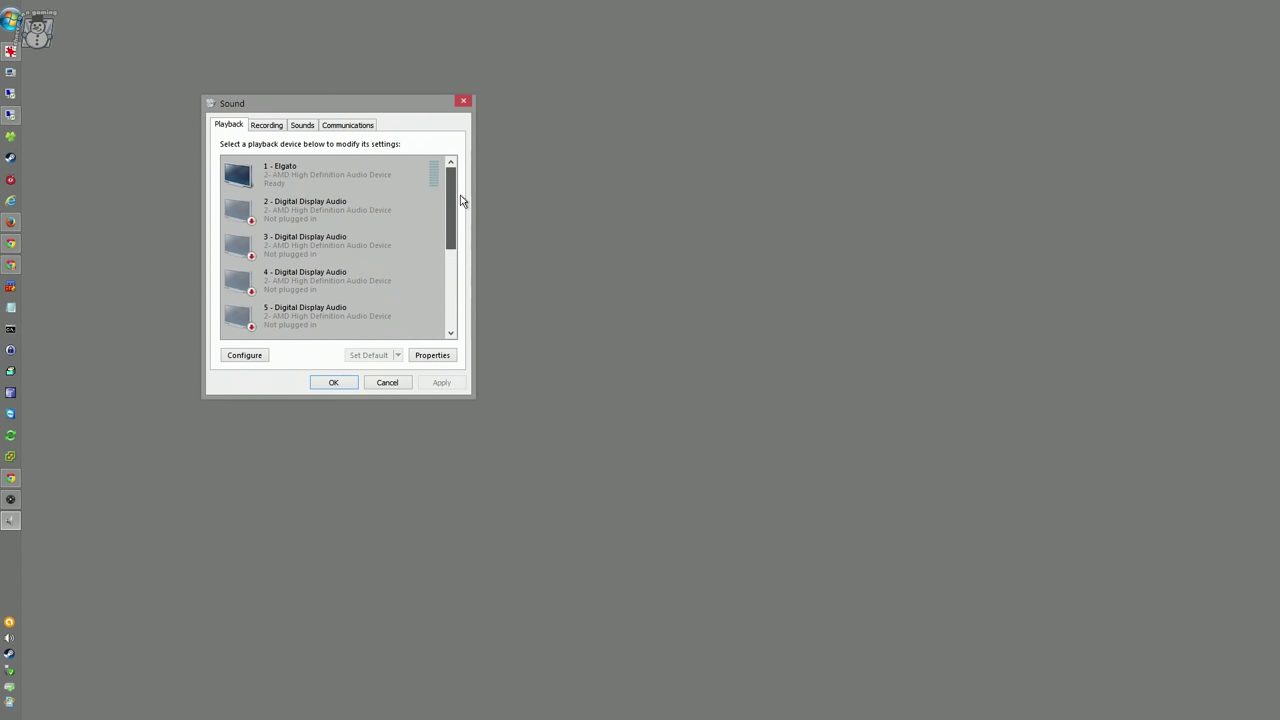
{"action": "left_click", "coordinate": [312, 180]}
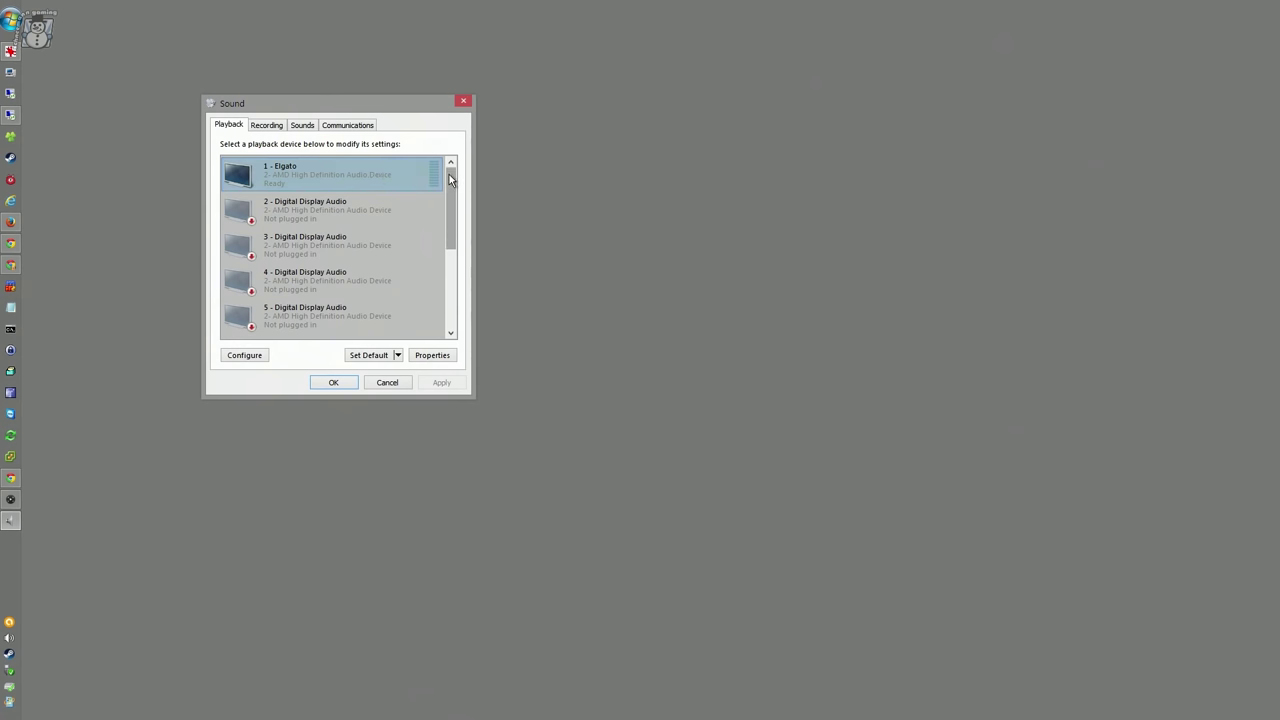
{"action": "left_click_drag", "start_coordinate": [450, 178], "coordinate": [450, 224]}
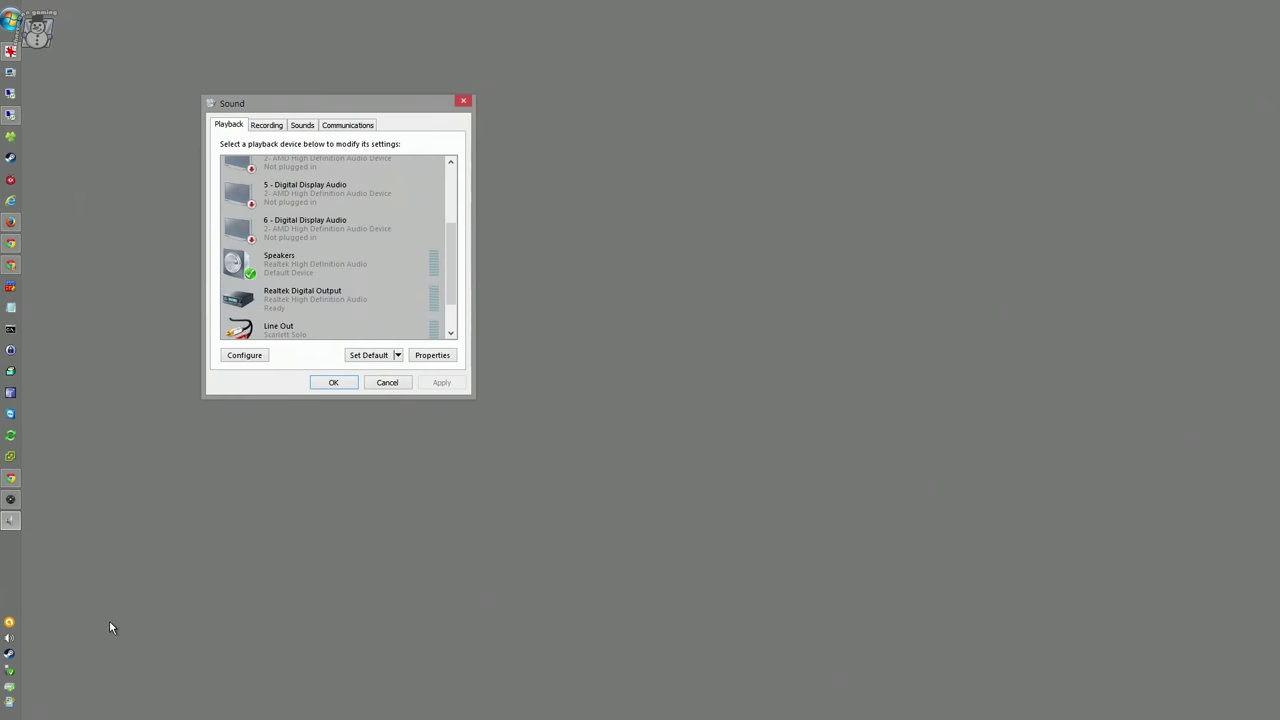
Bring up the Windows playback devices through the system volume control's options
{"action": "right_click", "coordinate": [8, 647]}
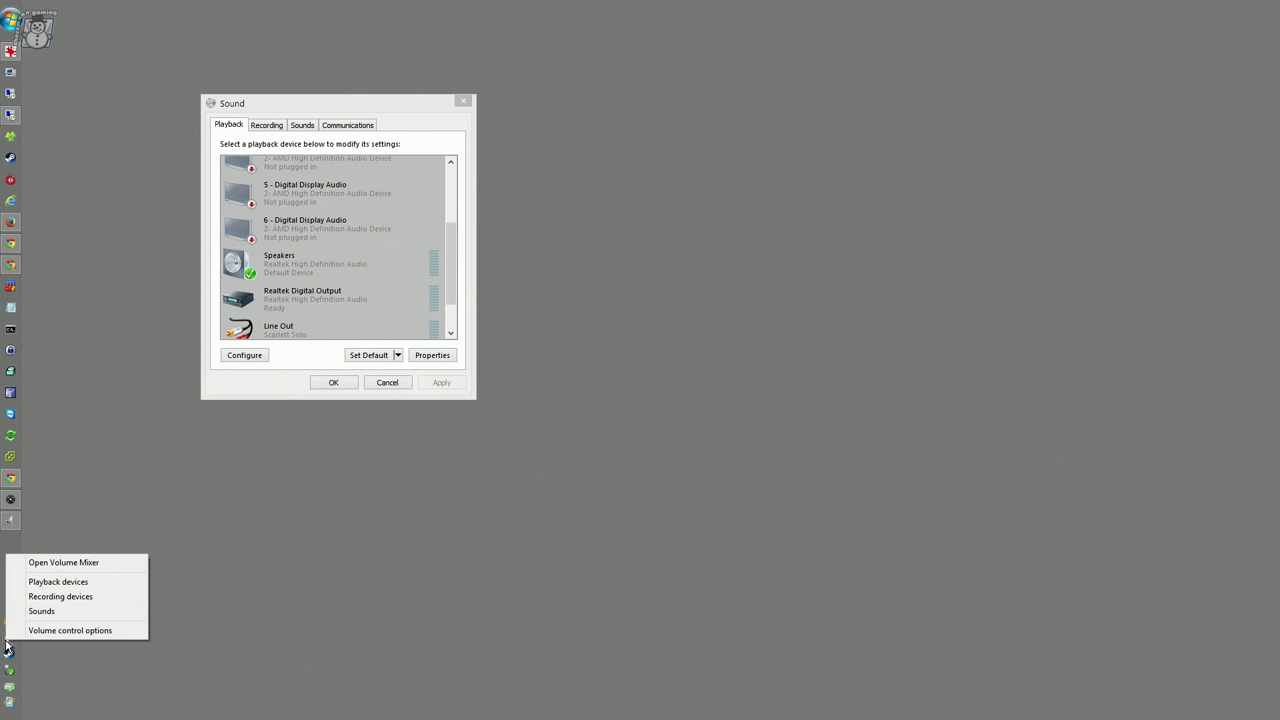
{"action": "left_click", "coordinate": [45, 657]}
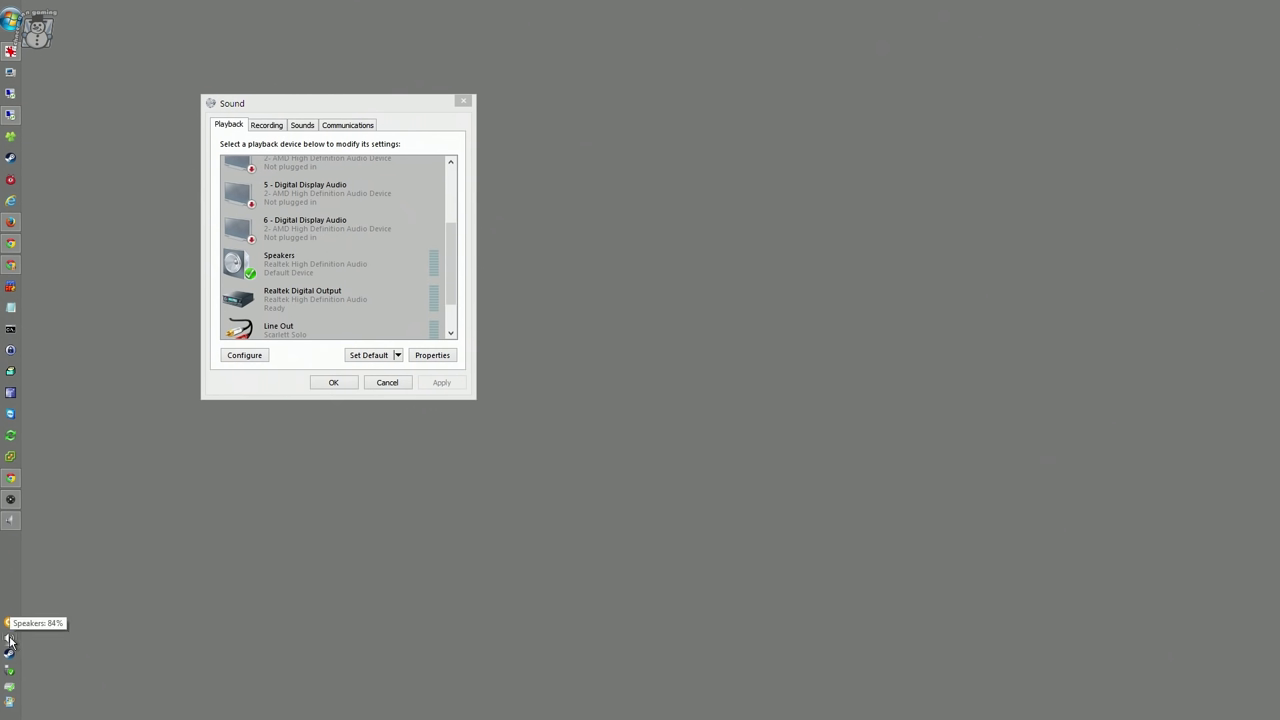
{"action": "right_click", "coordinate": [14, 640]}
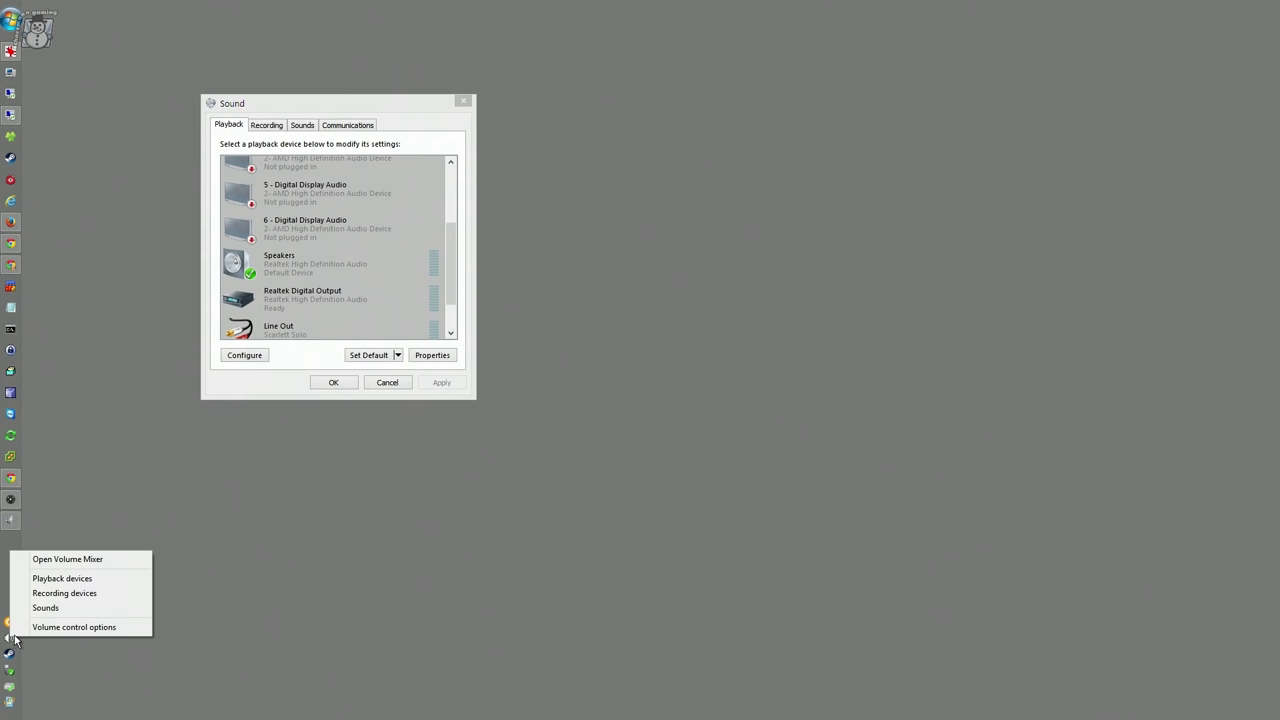
{"action": "left_click", "coordinate": [89, 586]}
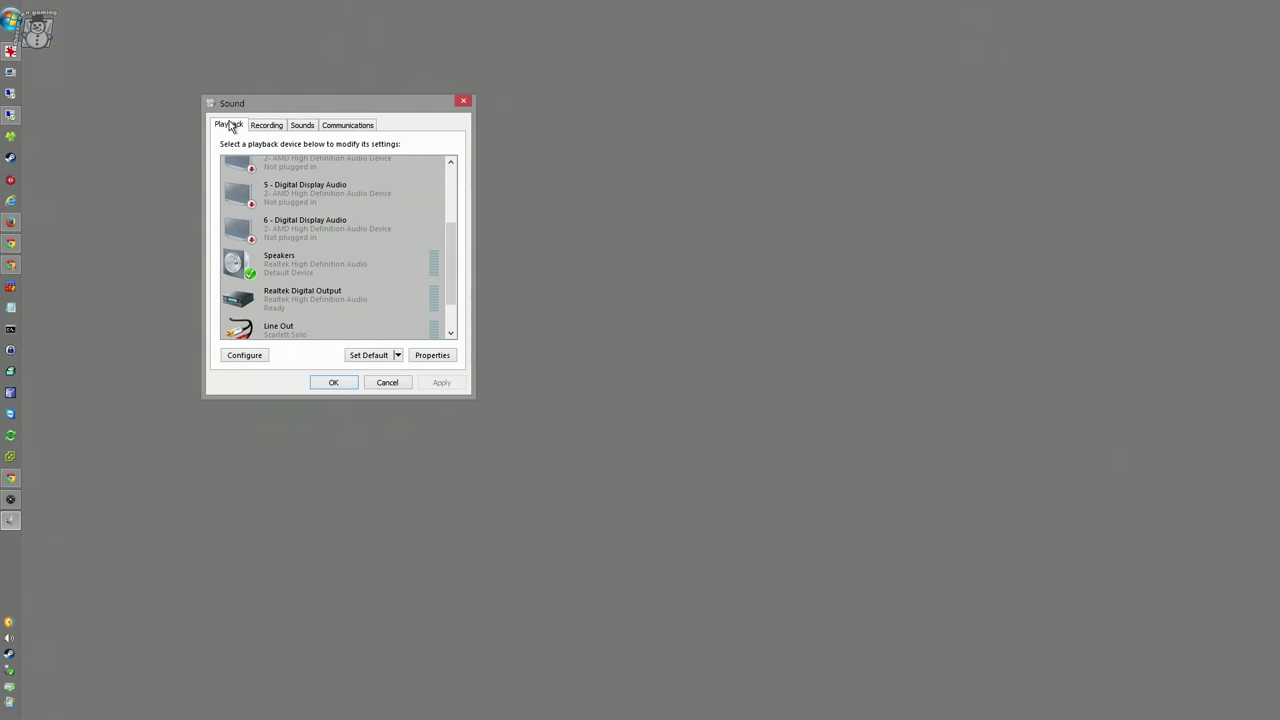
Show disabled devices in the list of recording devices
{"action": "left_click", "coordinate": [267, 126]}
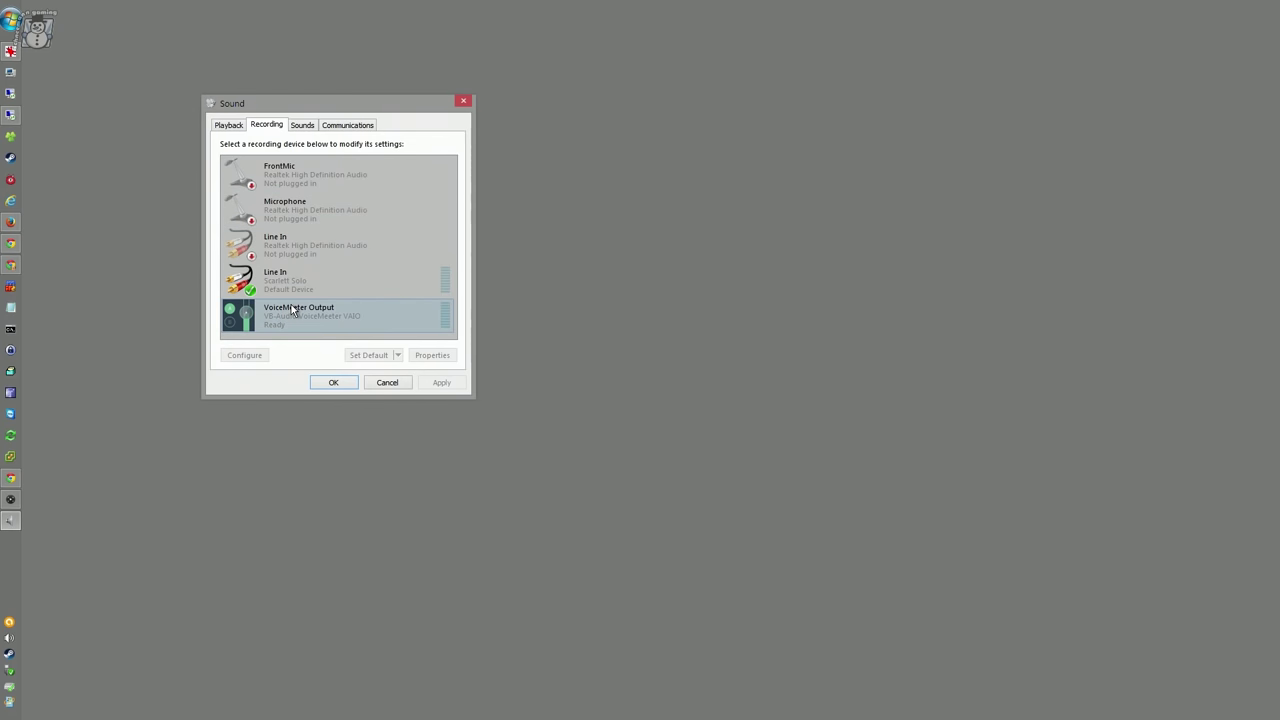
{"action": "right_click", "coordinate": [278, 244]}
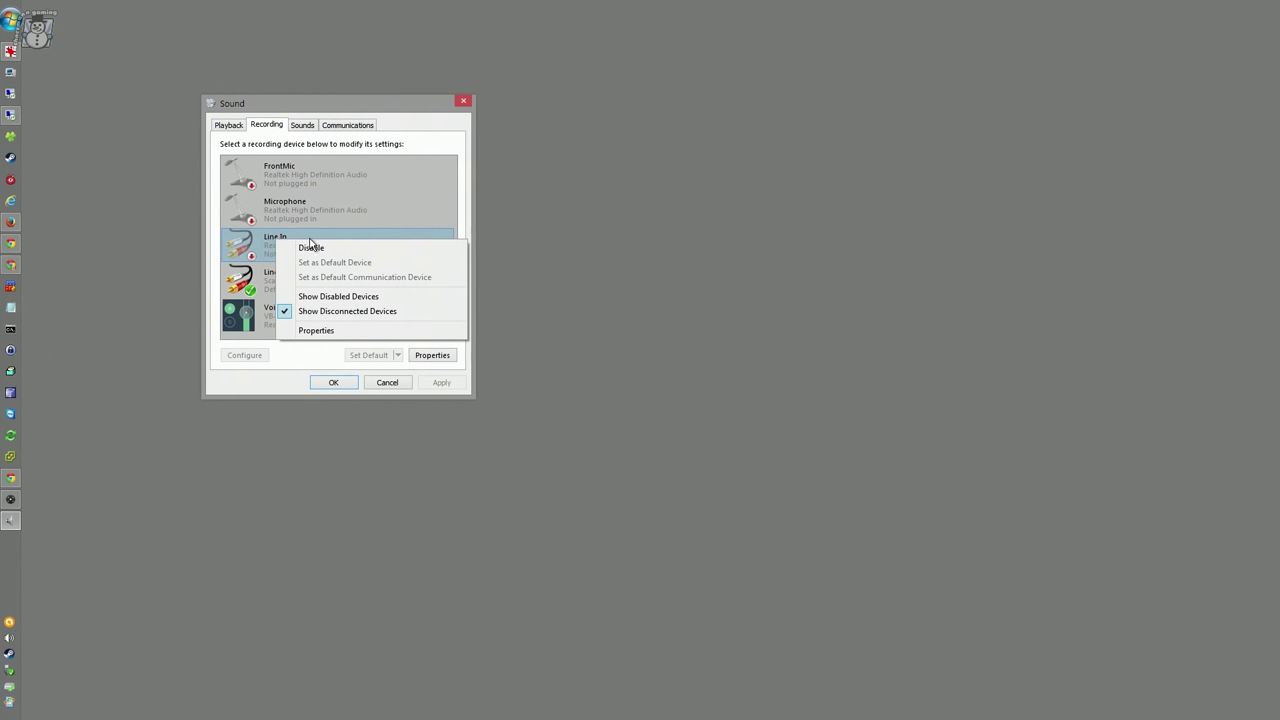
{"action": "left_click", "coordinate": [331, 297]}
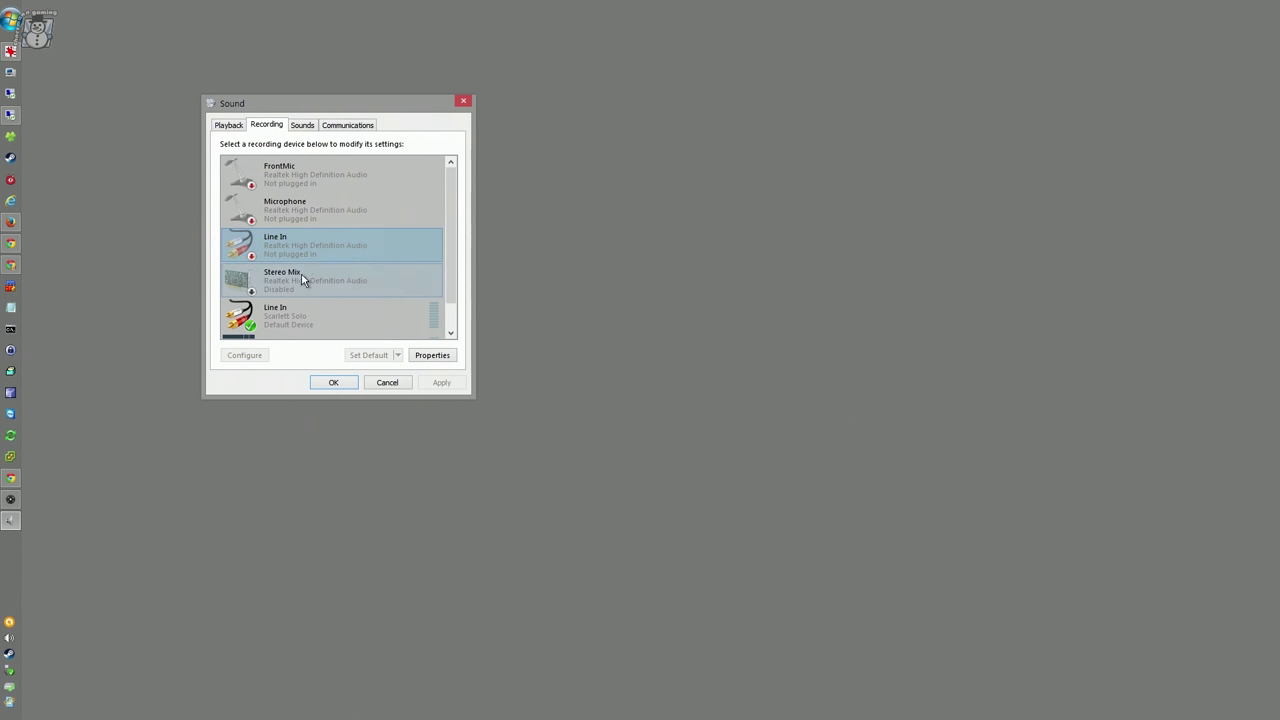
Enable the Stereo Mix recording device
{"action": "left_click", "coordinate": [295, 283]}
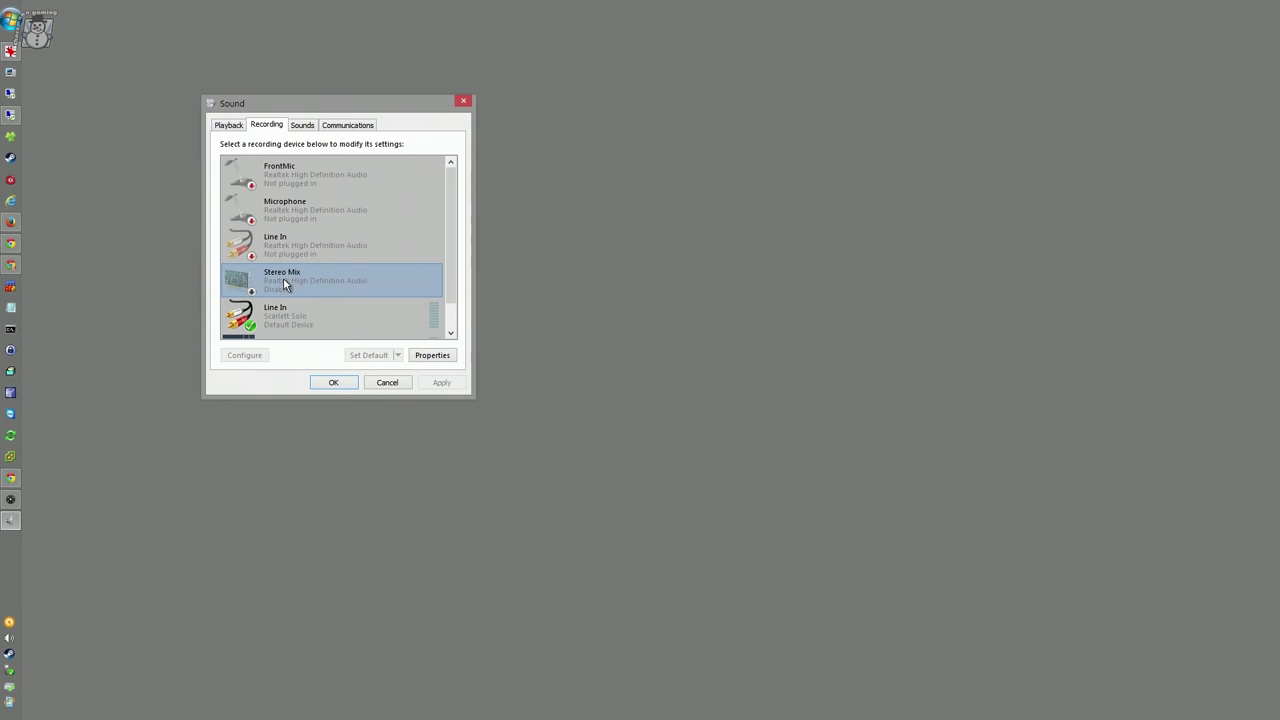
{"action": "right_click", "coordinate": [286, 281]}
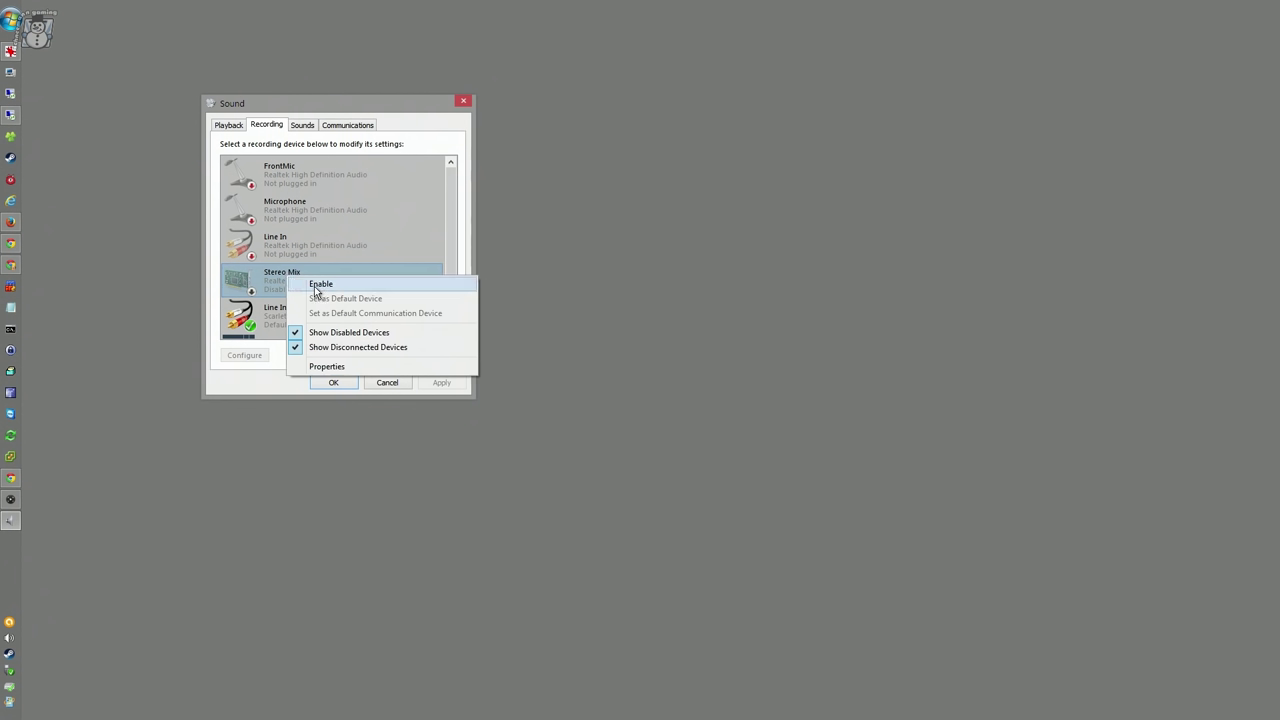
{"action": "left_click", "coordinate": [316, 287]}
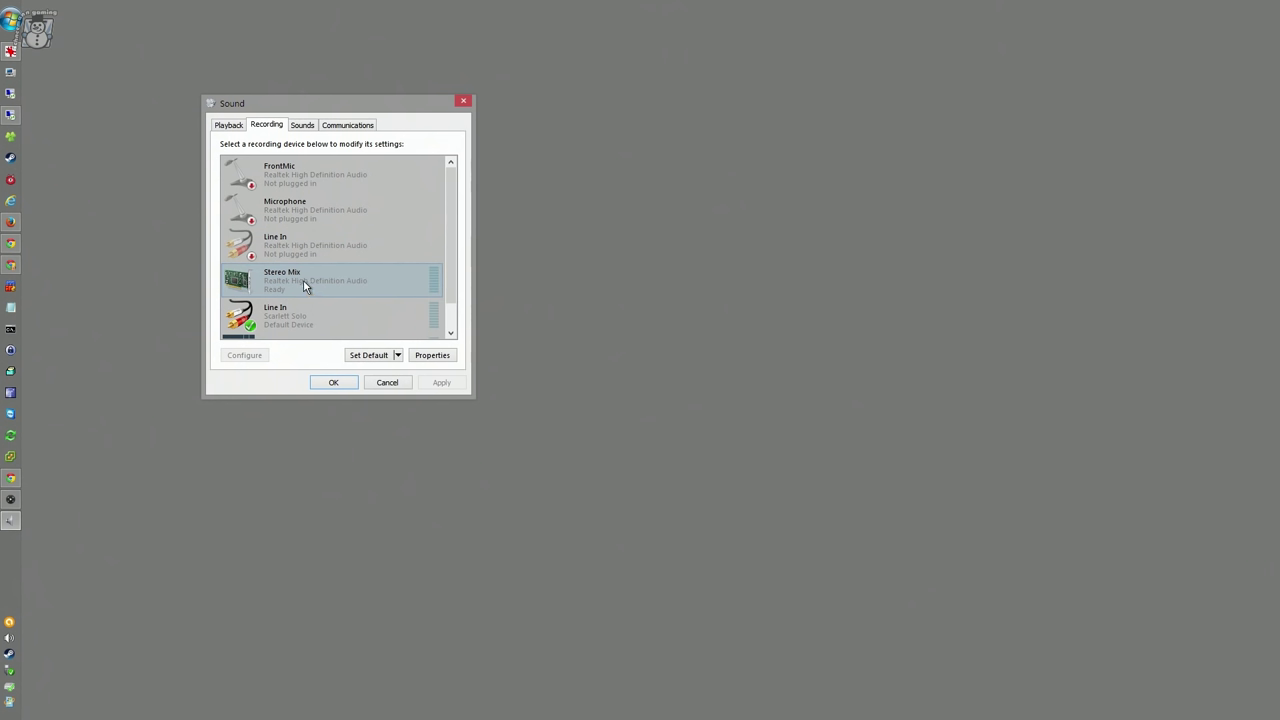
Set Stereo Mix to be listened to, with playback through 1 - Elgato (2- AMD High Definition Audio Device), and confirm its properties
{"action": "left_click", "coordinate": [364, 280]}
{"action": "left_click", "coordinate": [432, 355]}
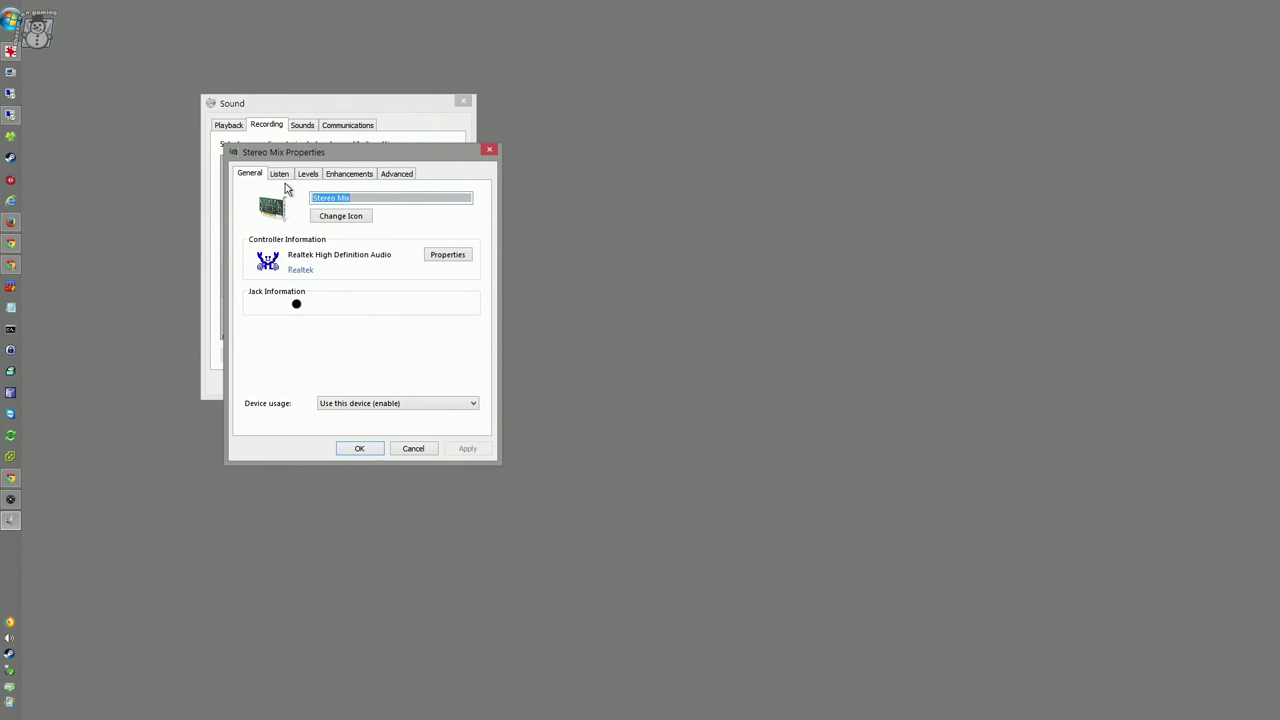
{"action": "left_click", "coordinate": [280, 175]}
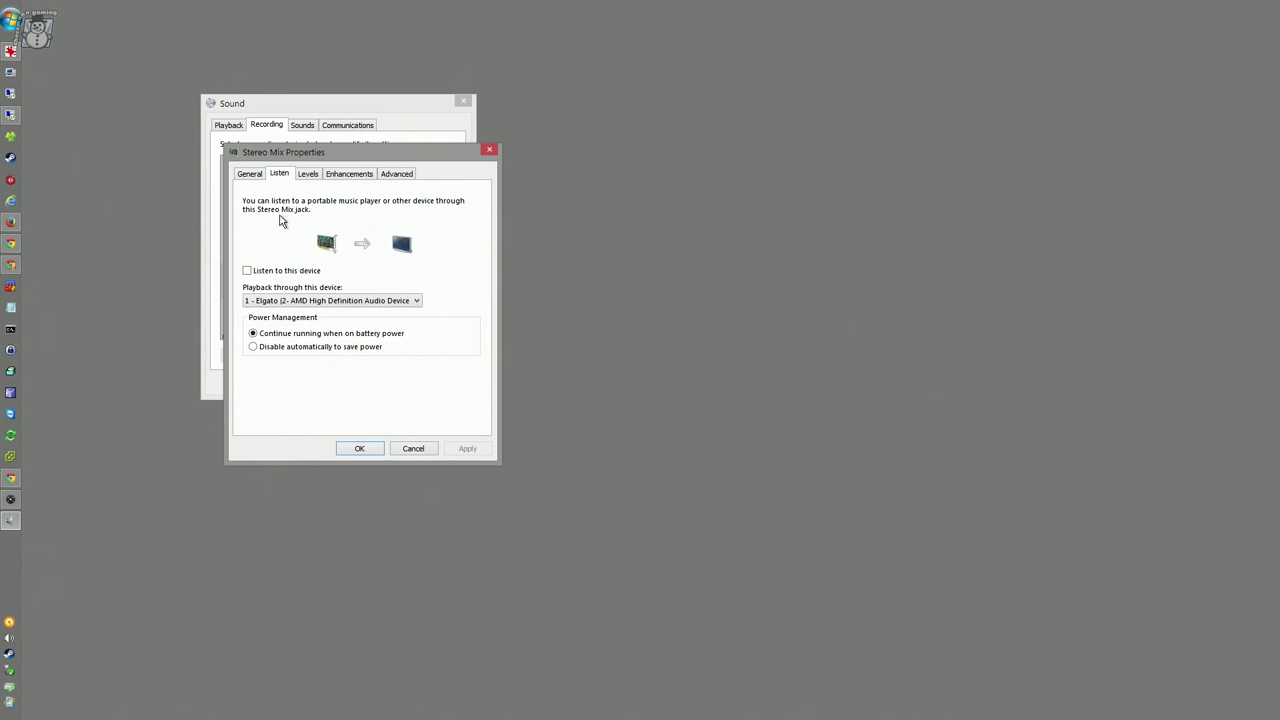
{"action": "left_click", "coordinate": [281, 274]}
{"action": "left_click", "coordinate": [354, 300]}
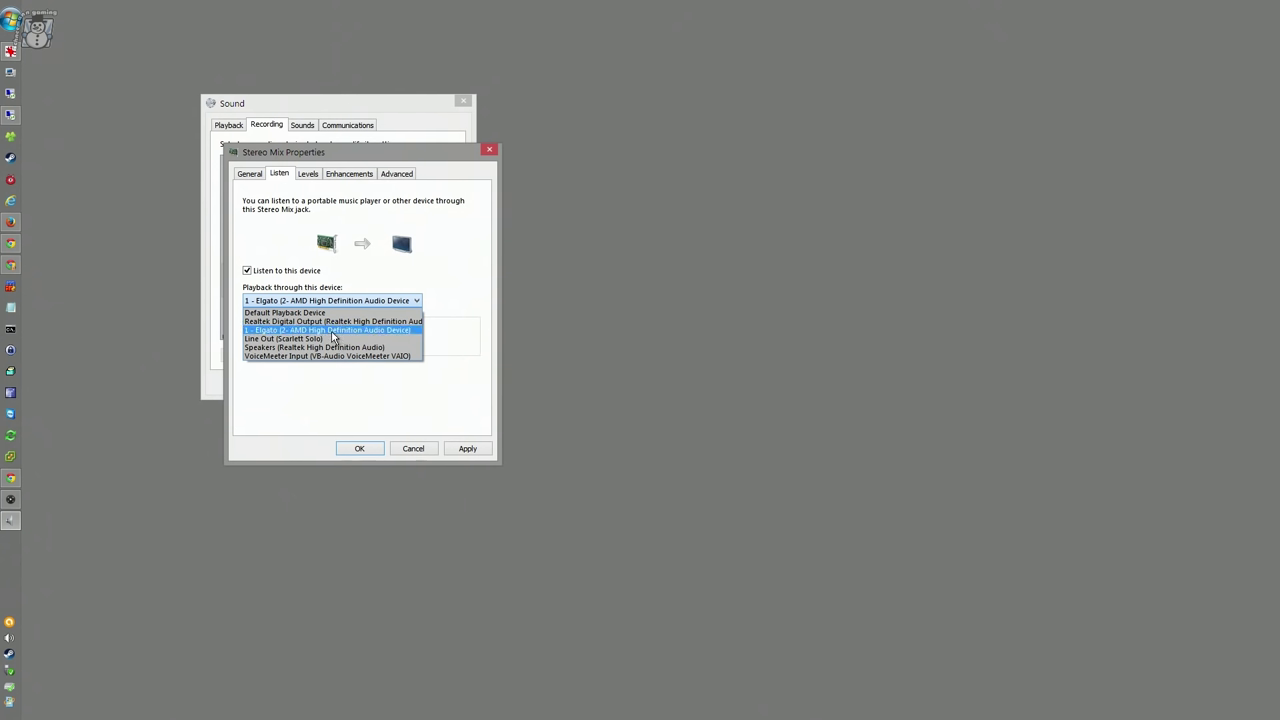
{"action": "left_click", "coordinate": [333, 332]}
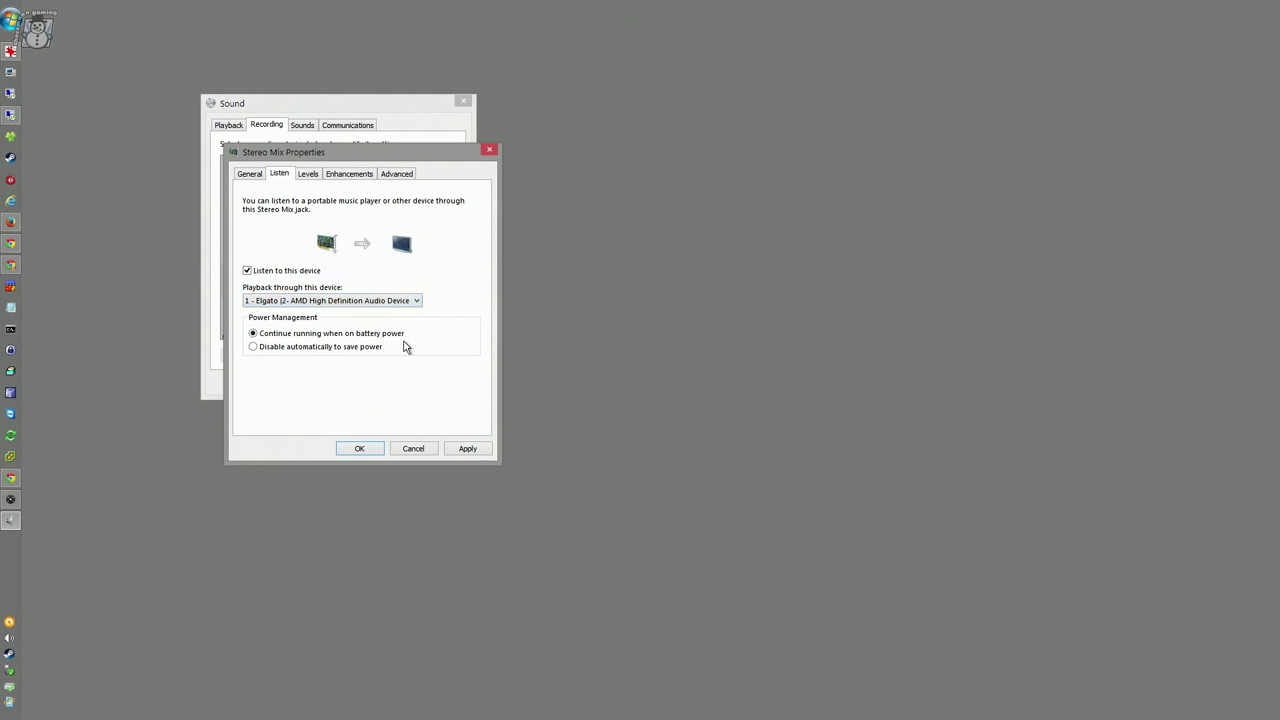
{"action": "left_click", "coordinate": [361, 449]}
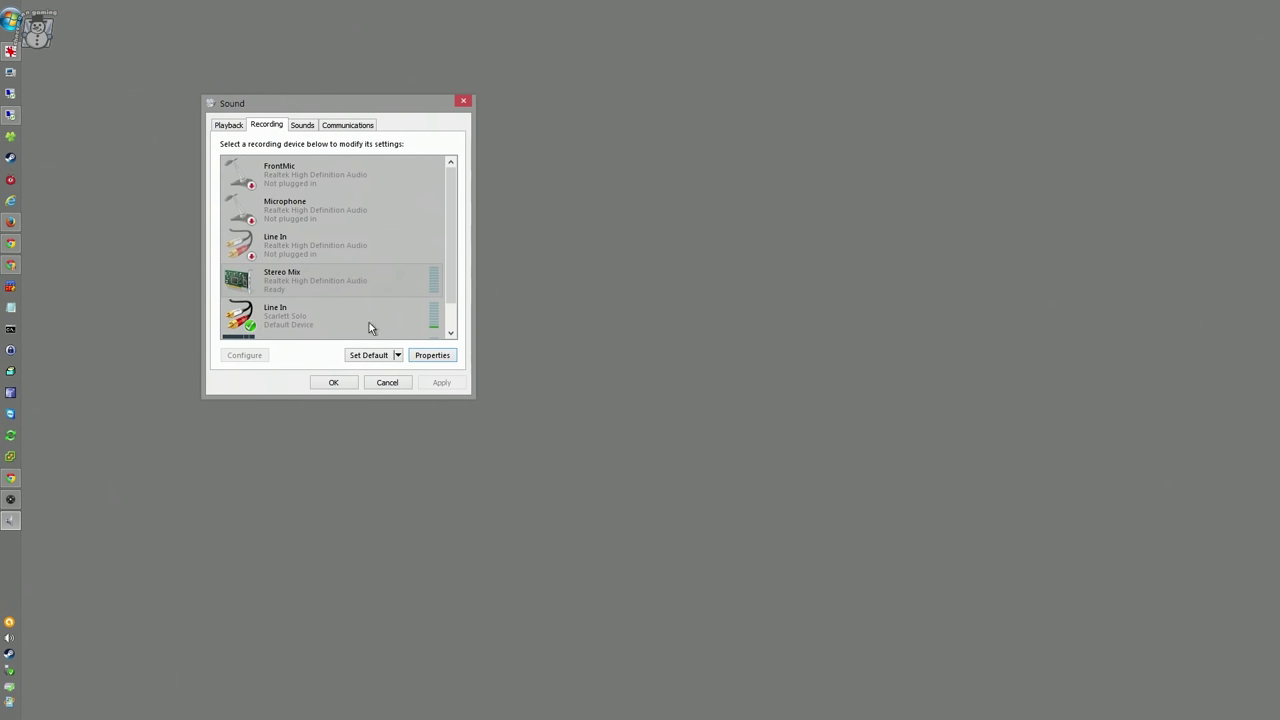
Play the open YouTube video in Chrome to check the Speakers and 1 - Elgato playback level meters, and pause it when done
{"action": "left_click", "coordinate": [227, 126]}
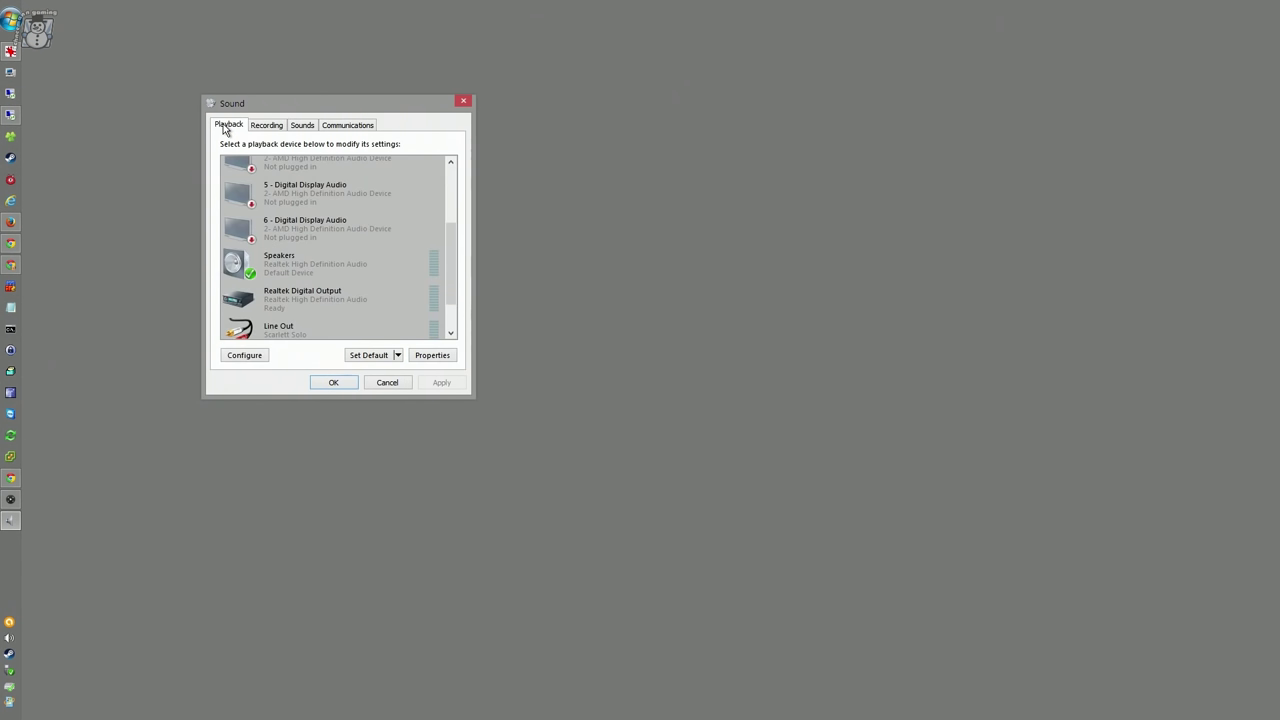
{"action": "left_click", "coordinate": [284, 262]}
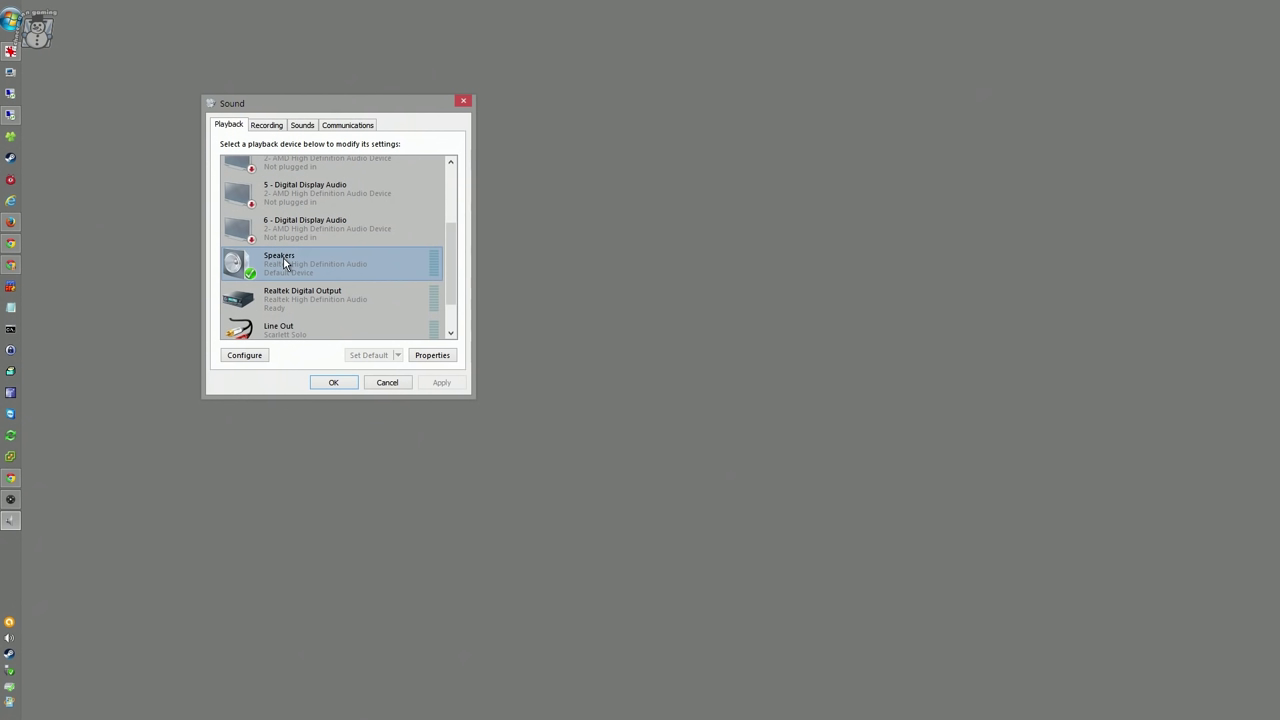
{"action": "left_click_drag", "start_coordinate": [449, 260], "coordinate": [448, 183]}
{"action": "left_click", "coordinate": [362, 180]}
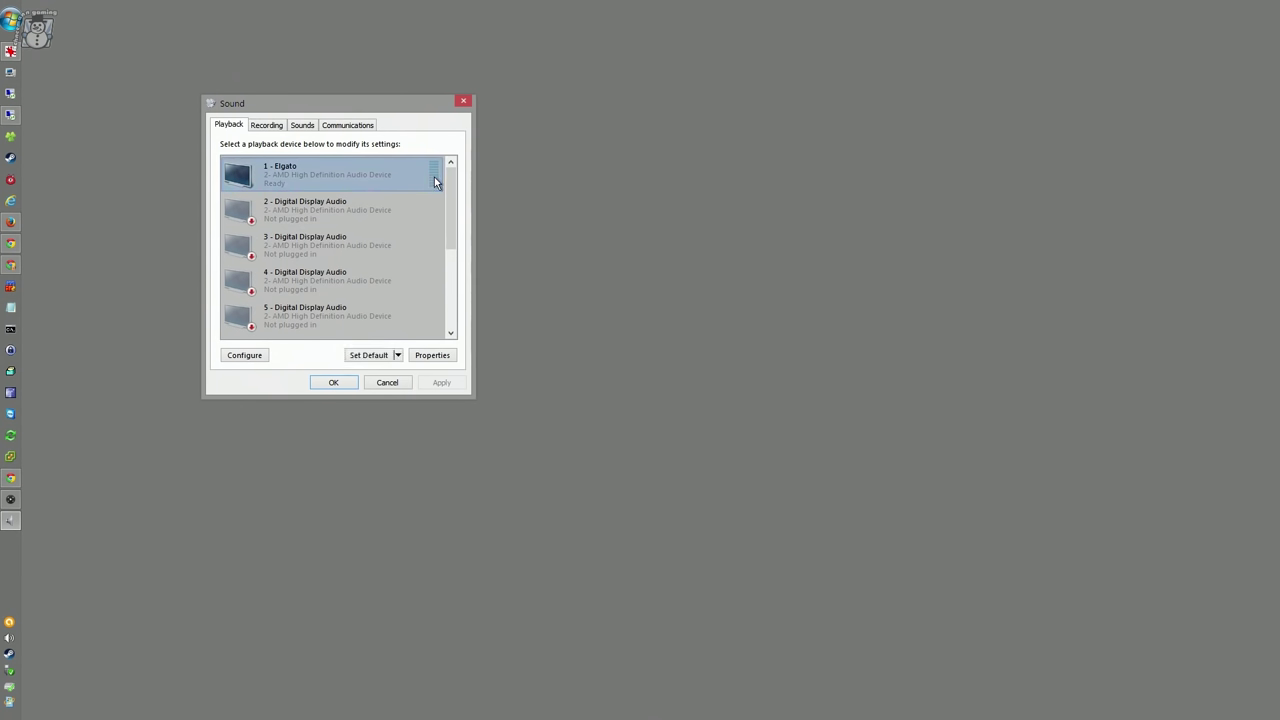
{"action": "scroll", "coordinate": [447, 187], "scroll_direction": "down", "scroll_amount": 3}
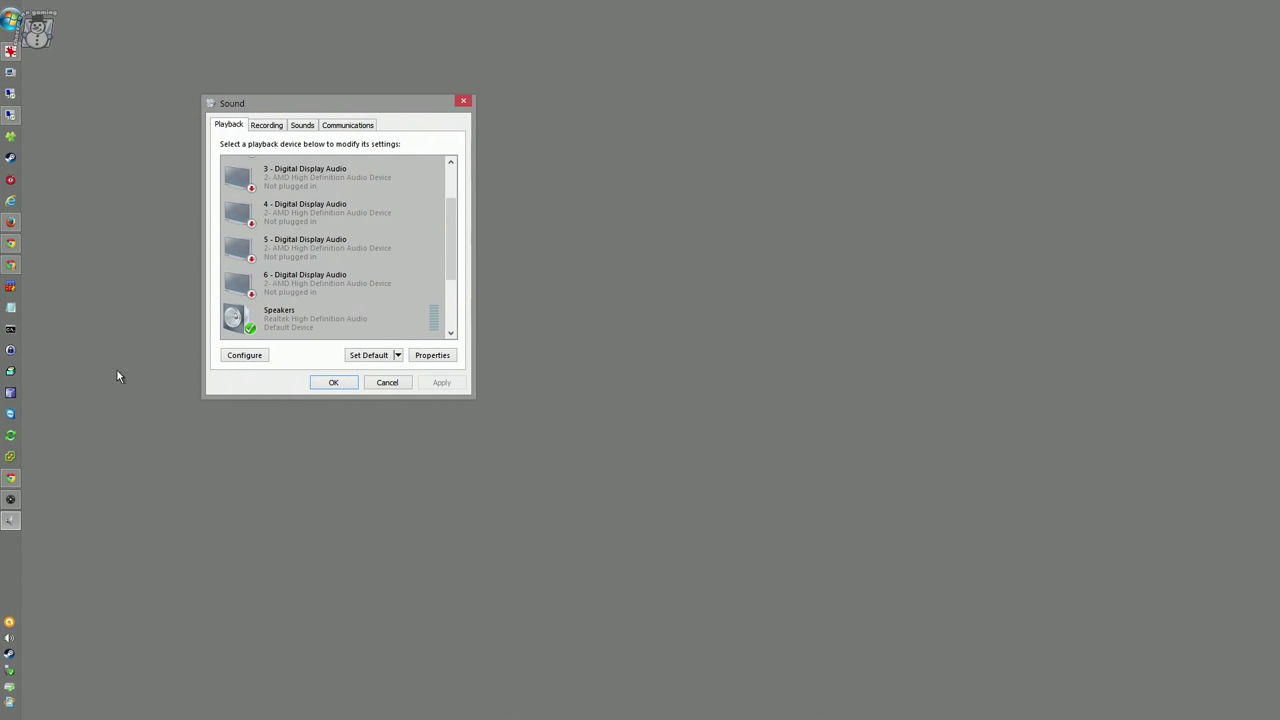
{"action": "left_click", "coordinate": [10, 478]}
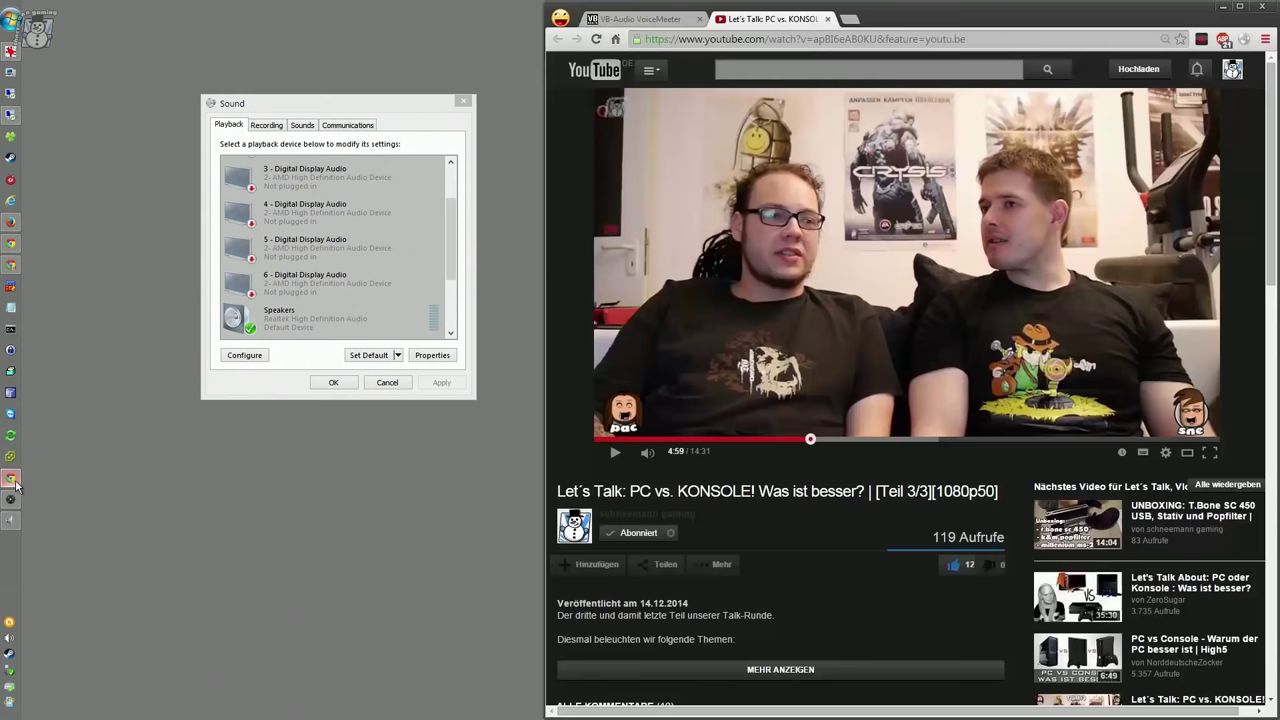
{"action": "left_click", "coordinate": [742, 181]}
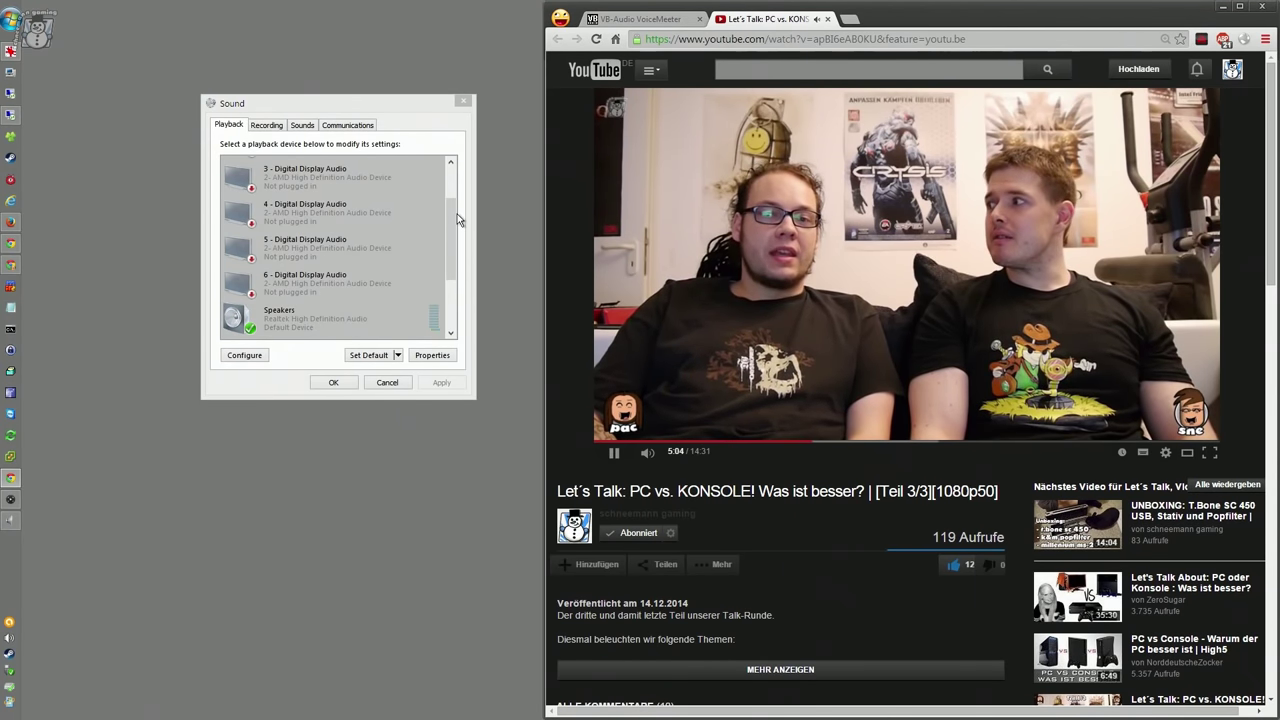
{"action": "left_click_drag", "start_coordinate": [453, 218], "coordinate": [455, 226]}
{"action": "left_click", "coordinate": [385, 305]}
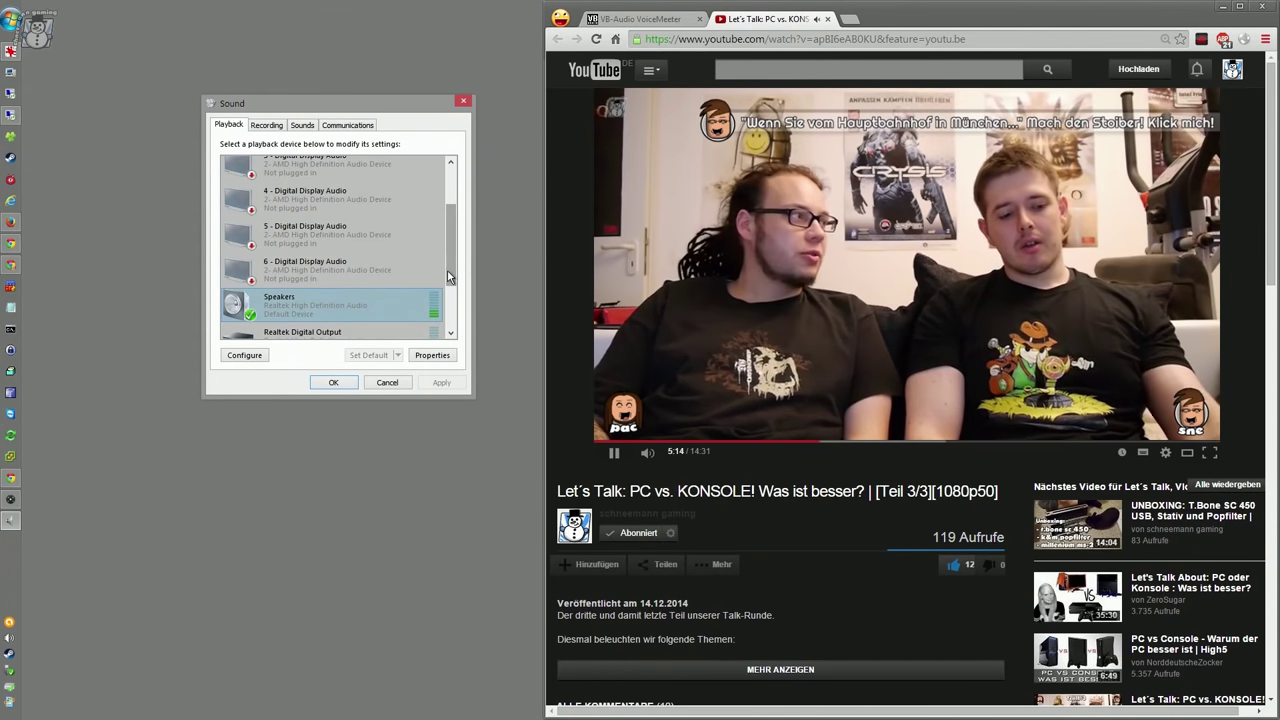
{"action": "left_click_drag", "start_coordinate": [447, 264], "coordinate": [447, 229]}
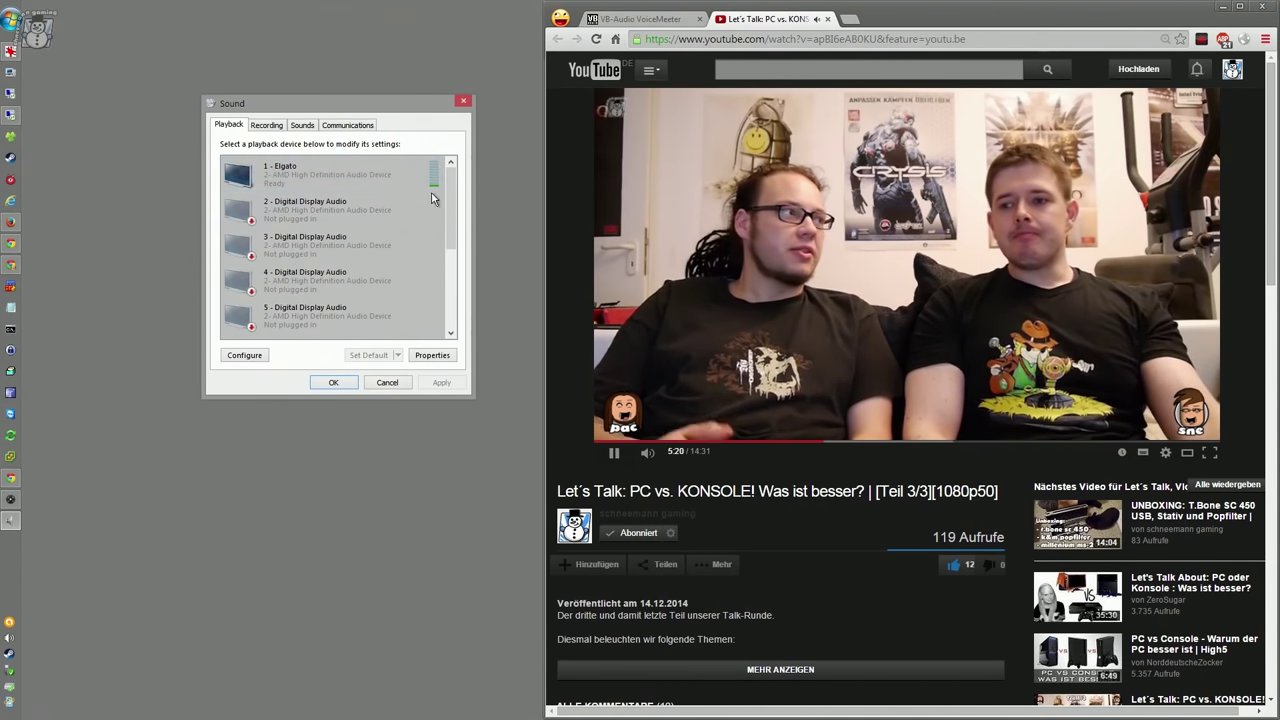
{"action": "left_click", "coordinate": [692, 201]}
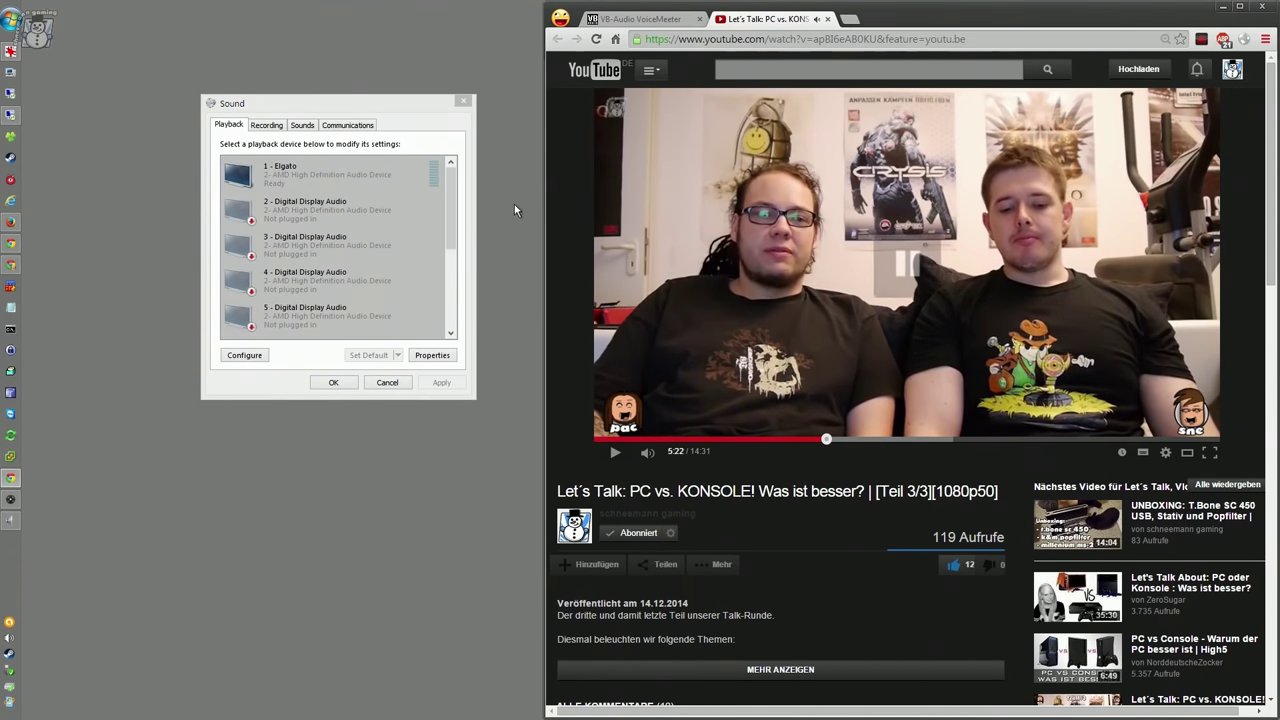
Review the Speakers and 1 - Elgato playback devices with the video paused
{"action": "left_click_drag", "start_coordinate": [454, 187], "coordinate": [423, 236]}
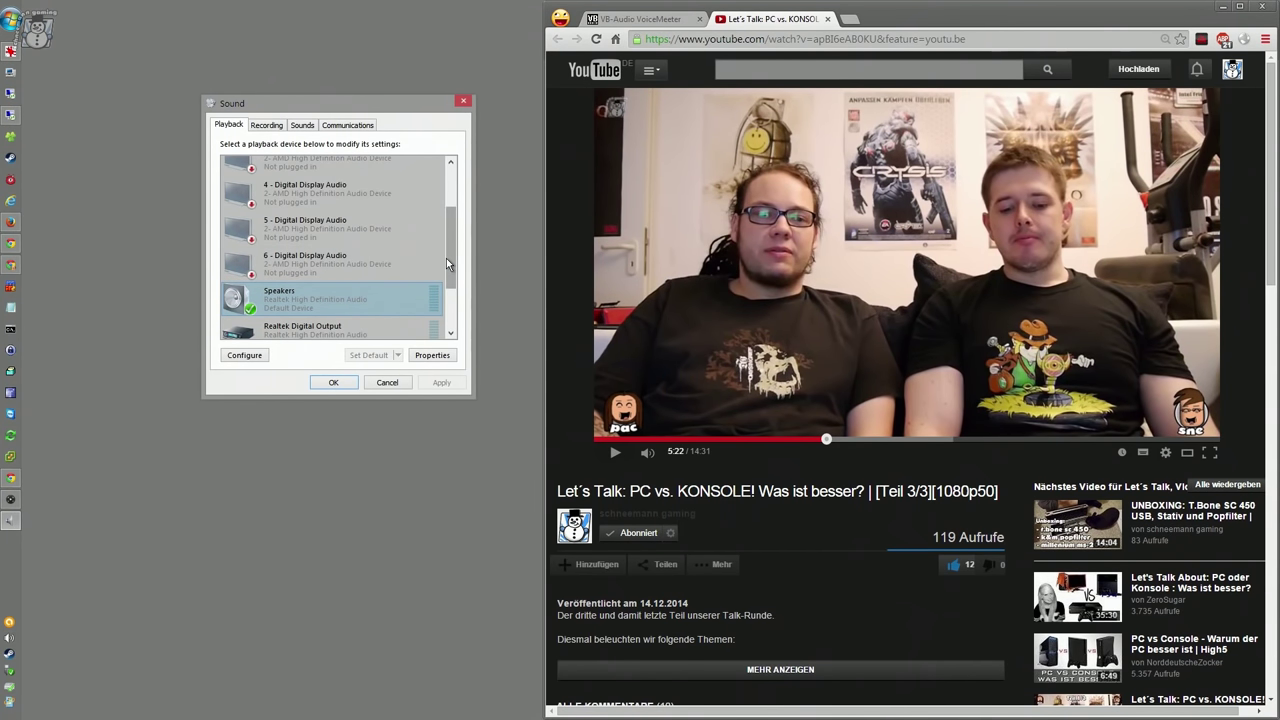
{"action": "left_click_drag", "start_coordinate": [446, 258], "coordinate": [447, 199]}
{"action": "left_click", "coordinate": [340, 186]}
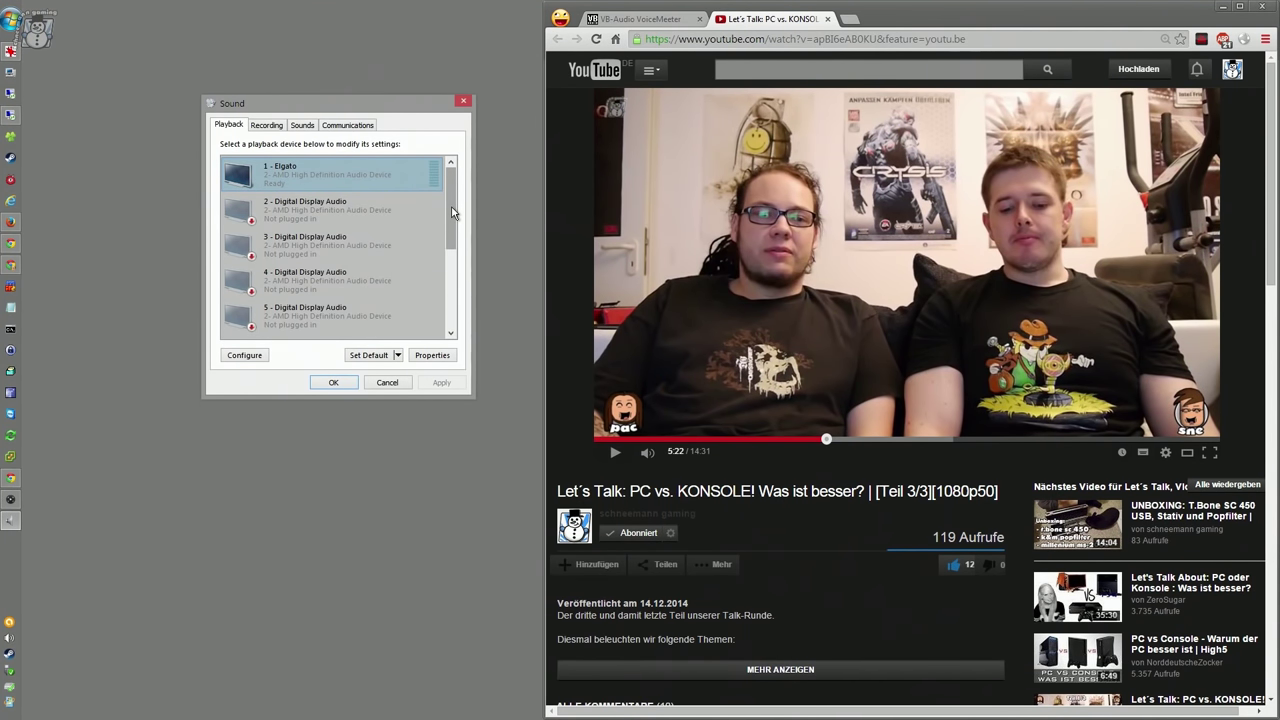
{"action": "left_click_drag", "start_coordinate": [450, 215], "coordinate": [453, 258]}
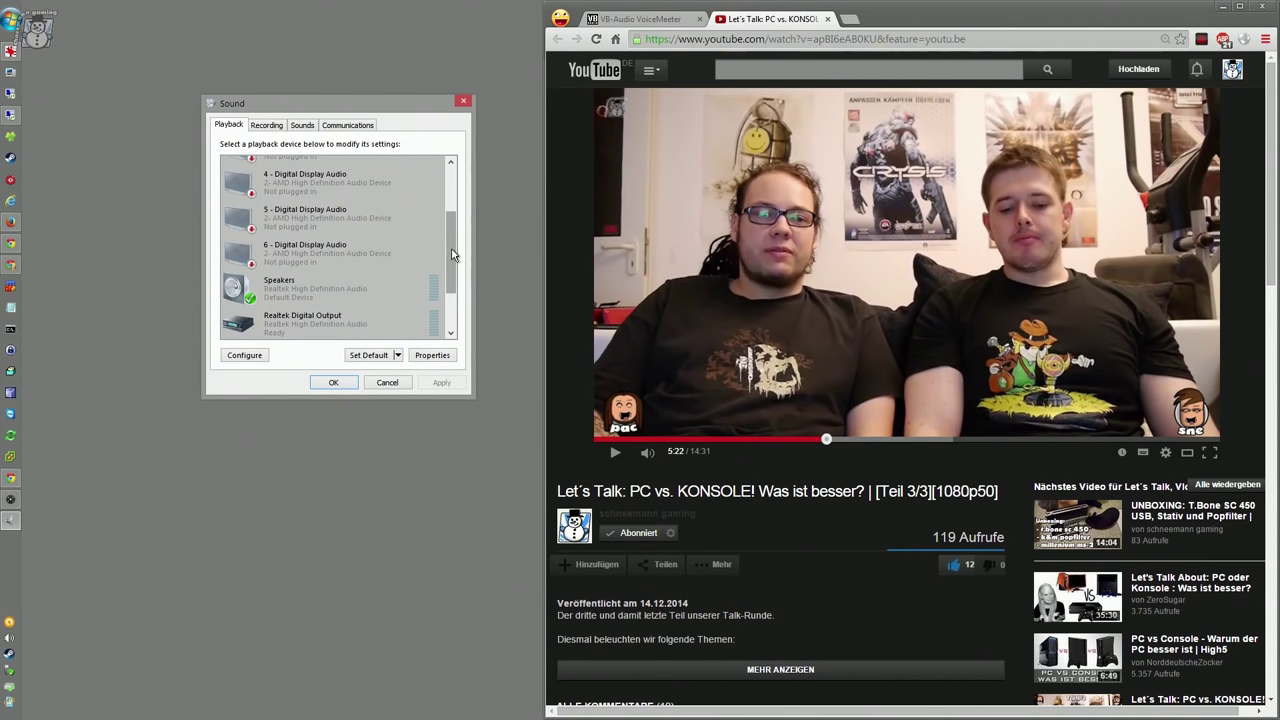
{"action": "left_click_drag", "start_coordinate": [451, 255], "coordinate": [451, 246]}
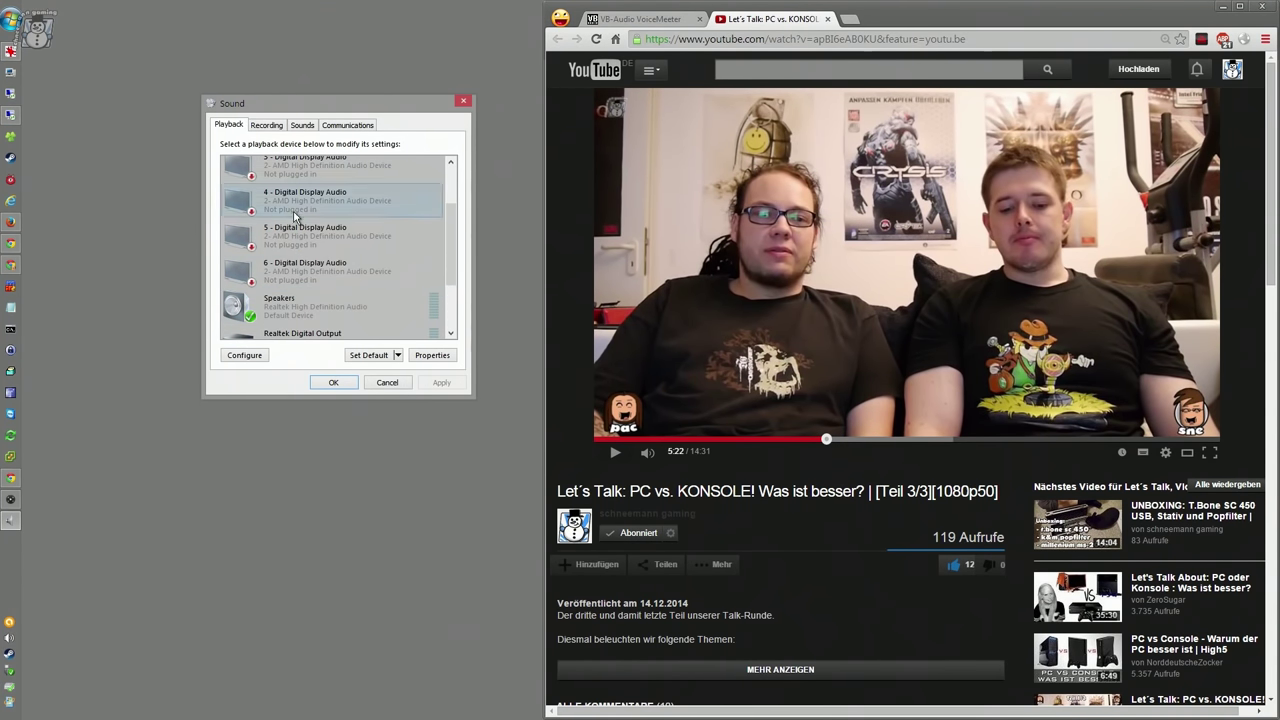
Select Stereo Mix in the list of recording devices
{"action": "left_click", "coordinate": [268, 125]}
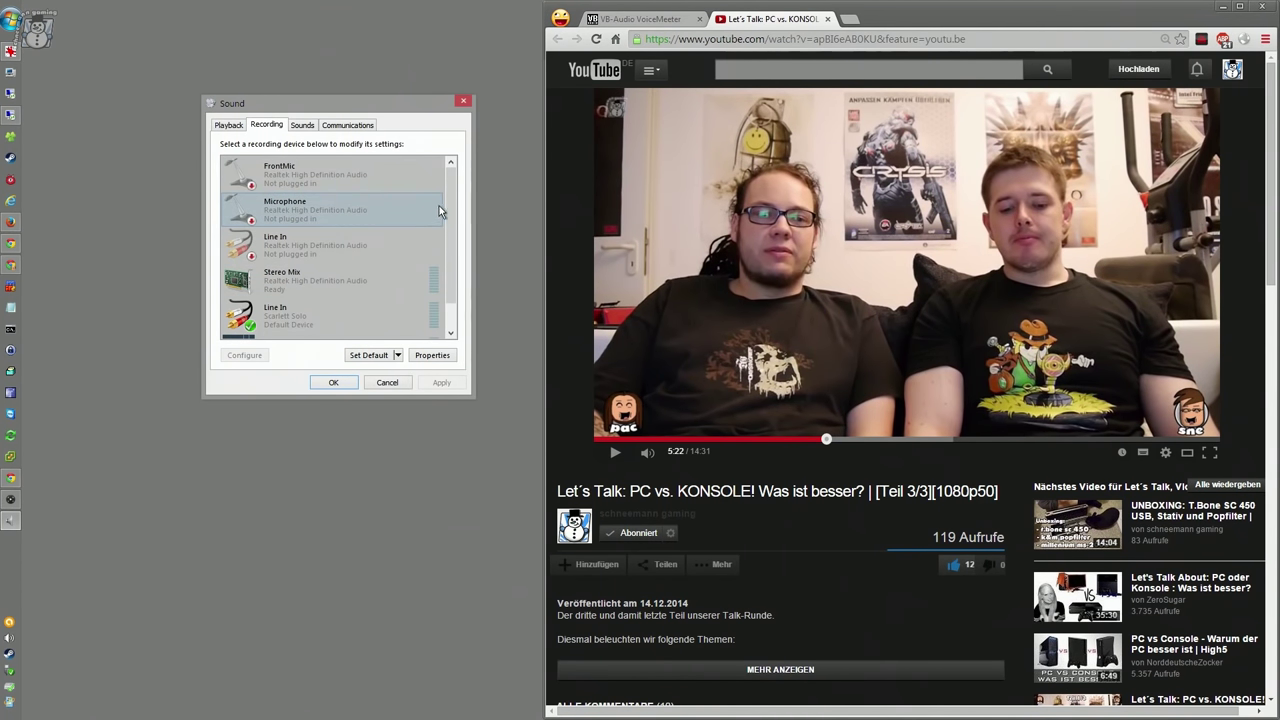
{"action": "scroll", "coordinate": [446, 215], "scroll_direction": "down", "scroll_amount": 1}
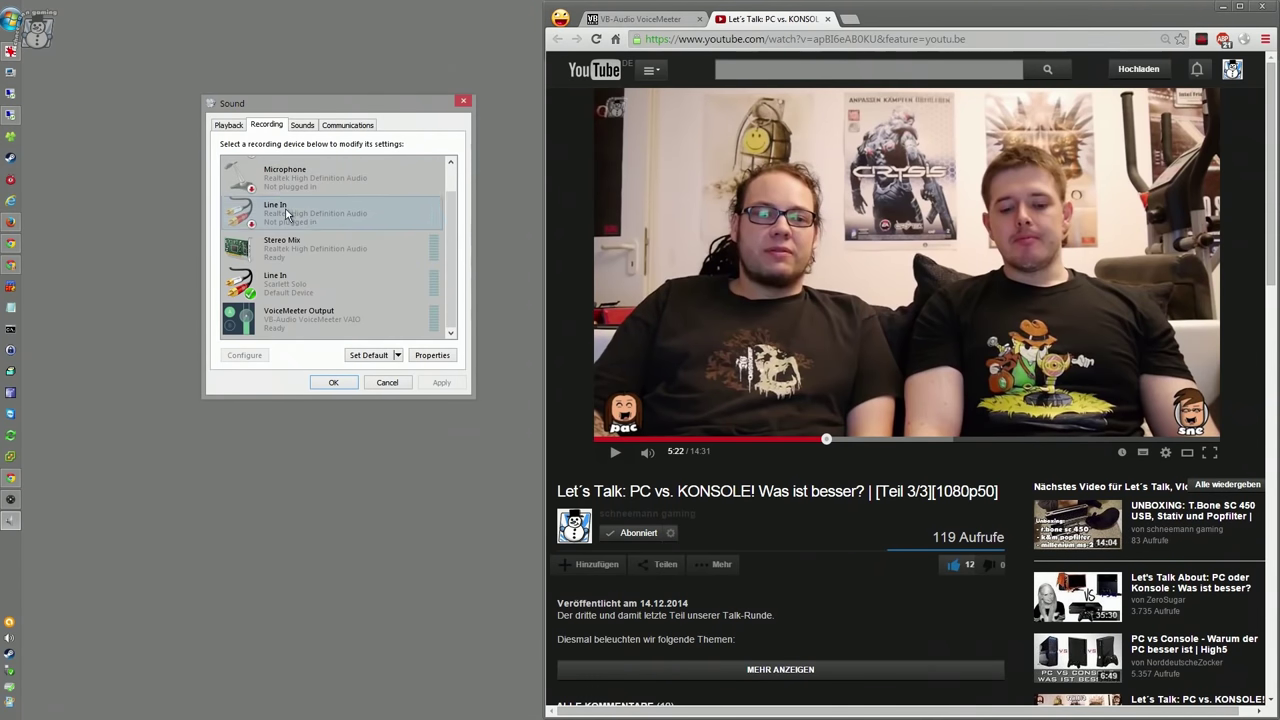
{"action": "left_click", "coordinate": [289, 253]}
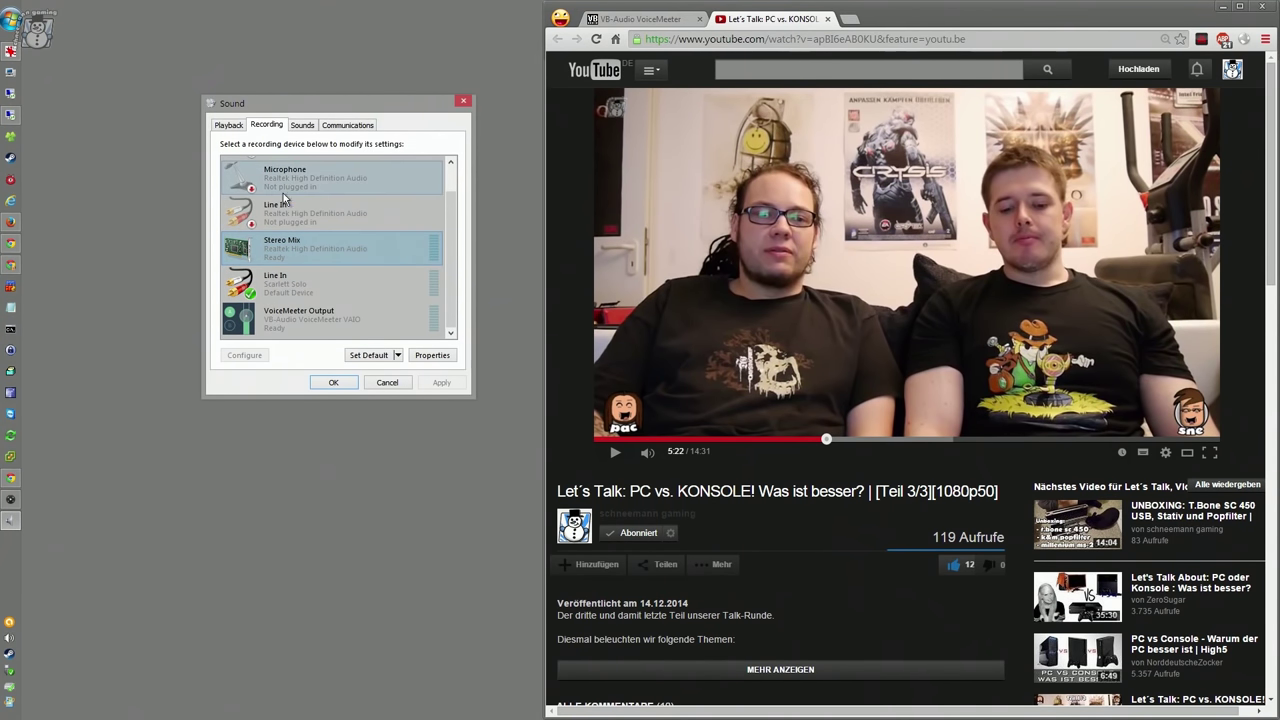
Inspect the Listen settings of the Scarlett Solo Line In recording device and close its properties without changes
{"action": "left_click", "coordinate": [287, 283]}
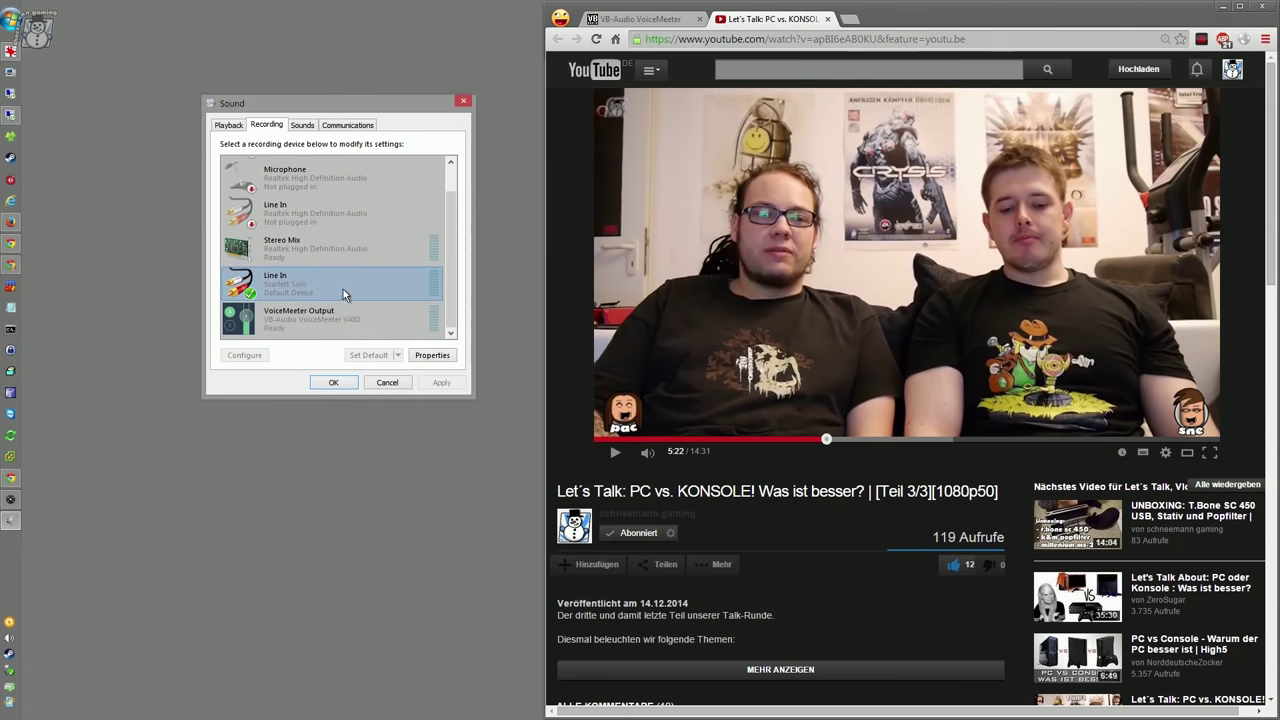
{"action": "left_click", "coordinate": [428, 355]}
{"action": "left_click", "coordinate": [279, 174]}
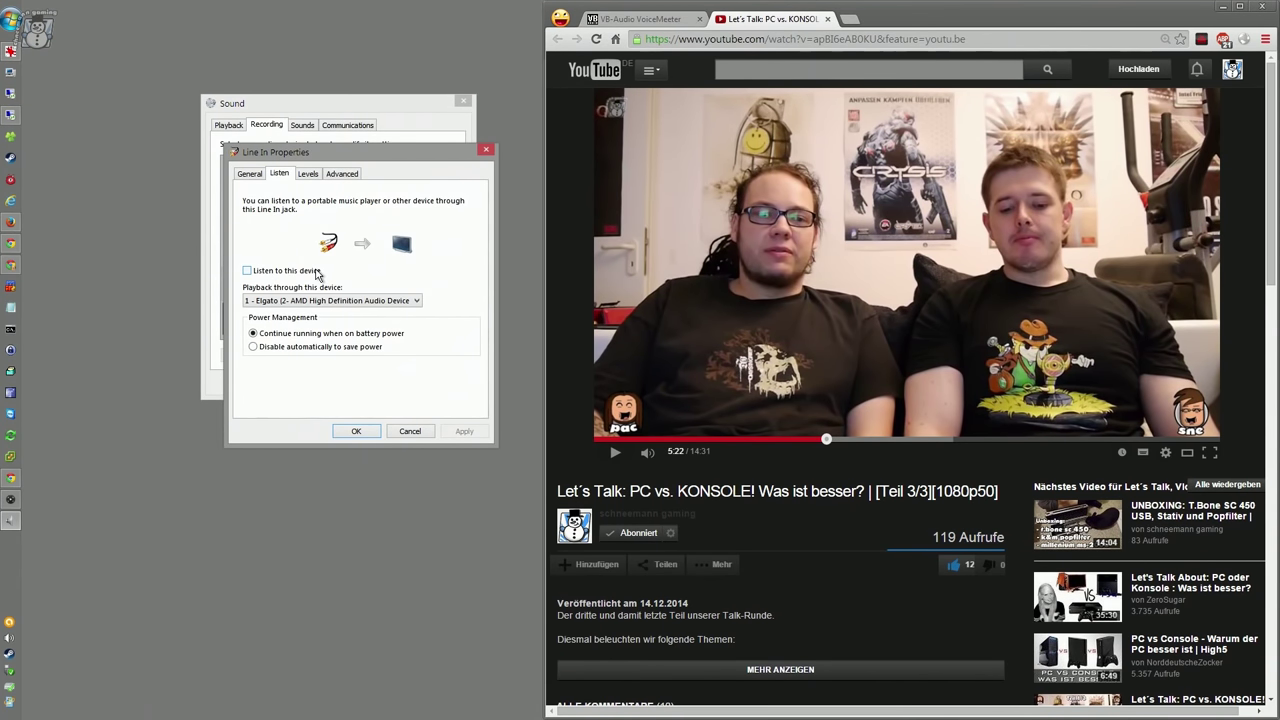
{"action": "left_click", "coordinate": [407, 437]}
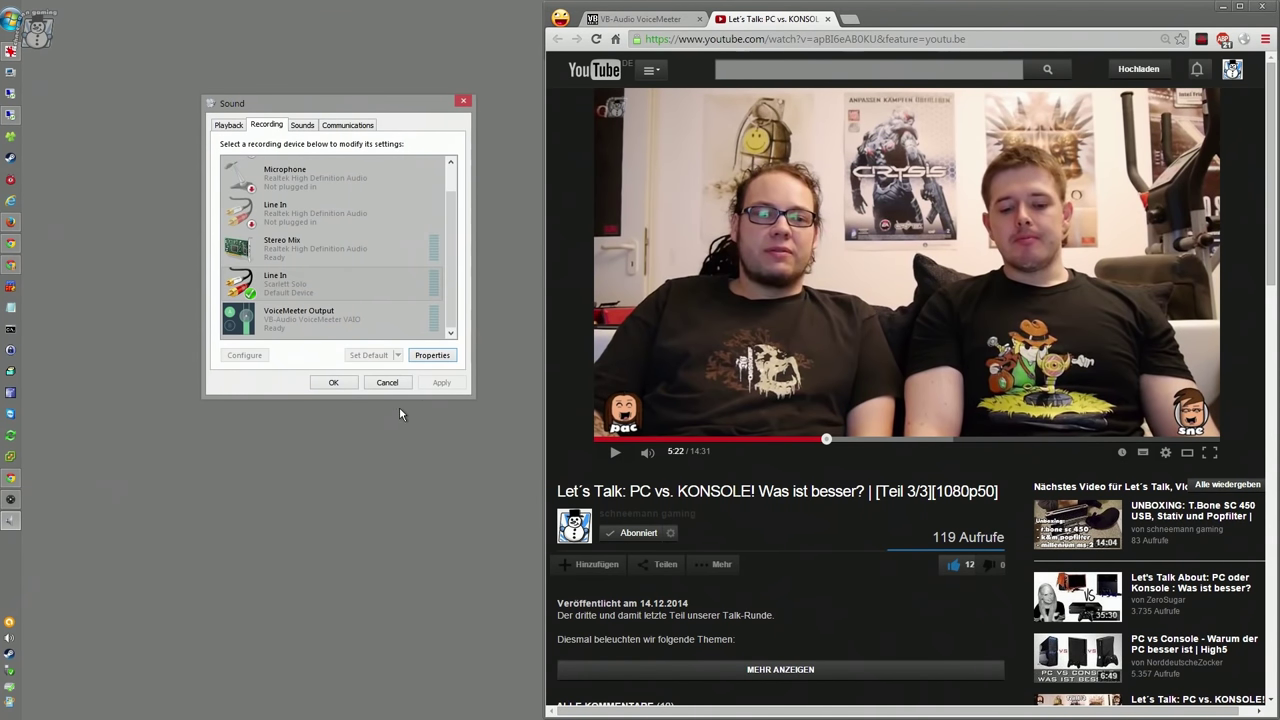
Review the playback devices, select the Scarlett Solo Line In among the recording devices, and move the Sound dialog aside
{"action": "left_click", "coordinate": [228, 125]}
{"action": "scroll", "coordinate": [330, 195], "scroll_direction": "up", "scroll_amount": 3}
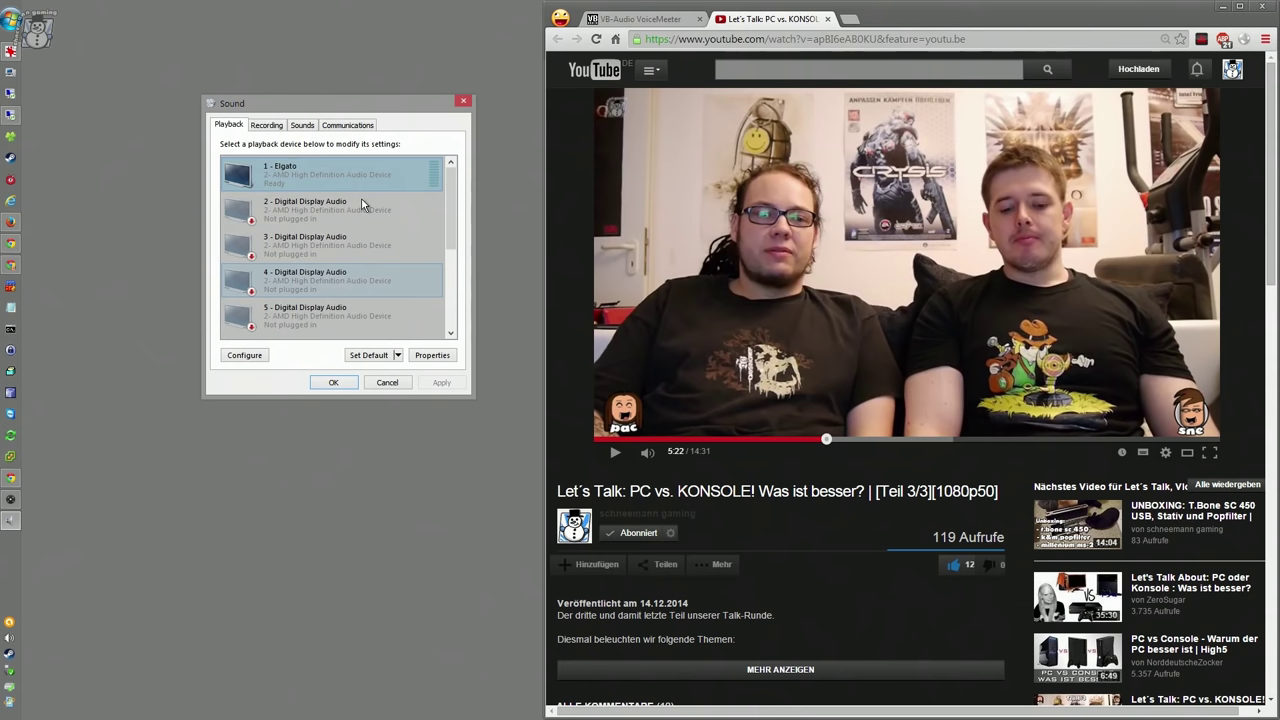
{"action": "left_click", "coordinate": [266, 125]}
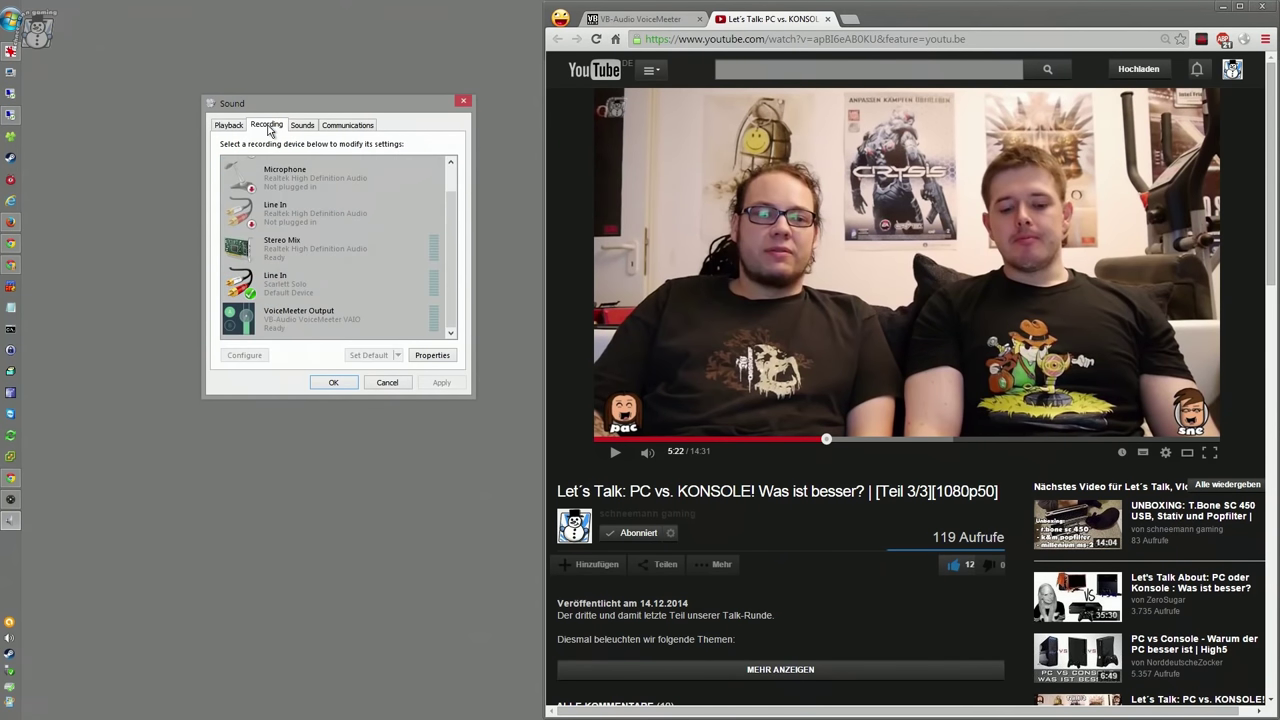
{"action": "left_click", "coordinate": [291, 290]}
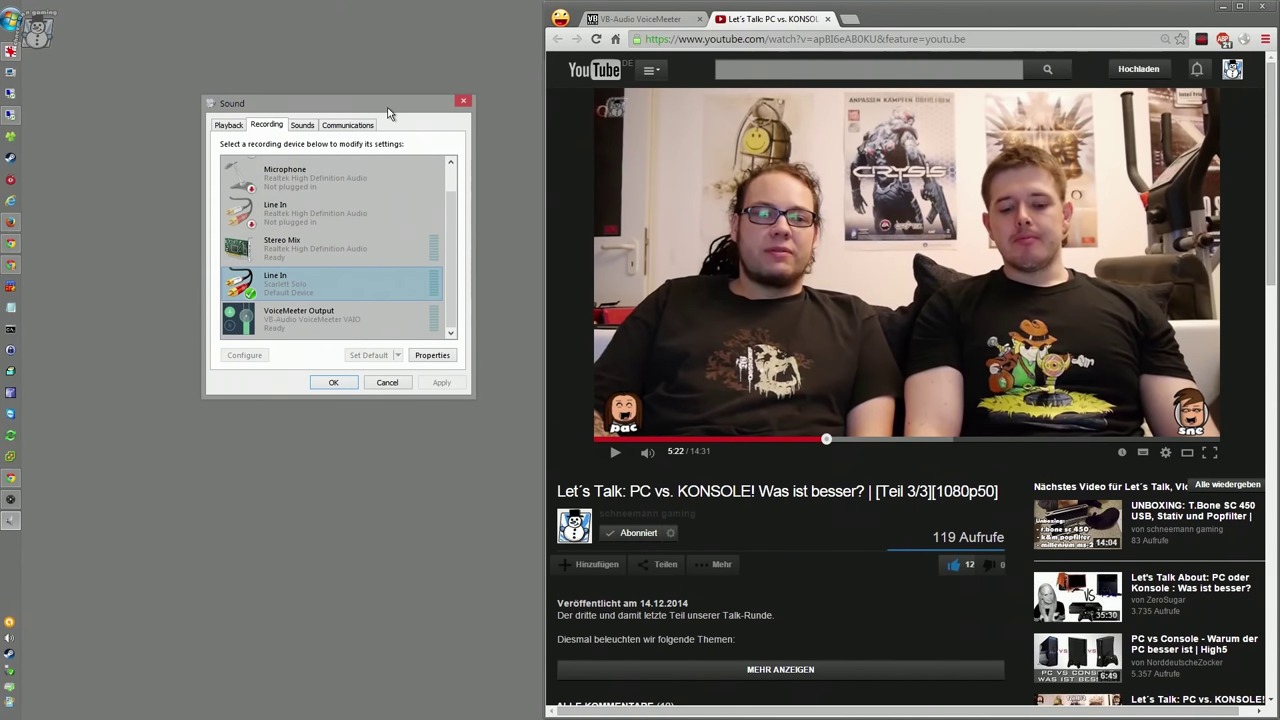
{"action": "left_click_drag", "start_coordinate": [389, 113], "coordinate": [344, 152]}
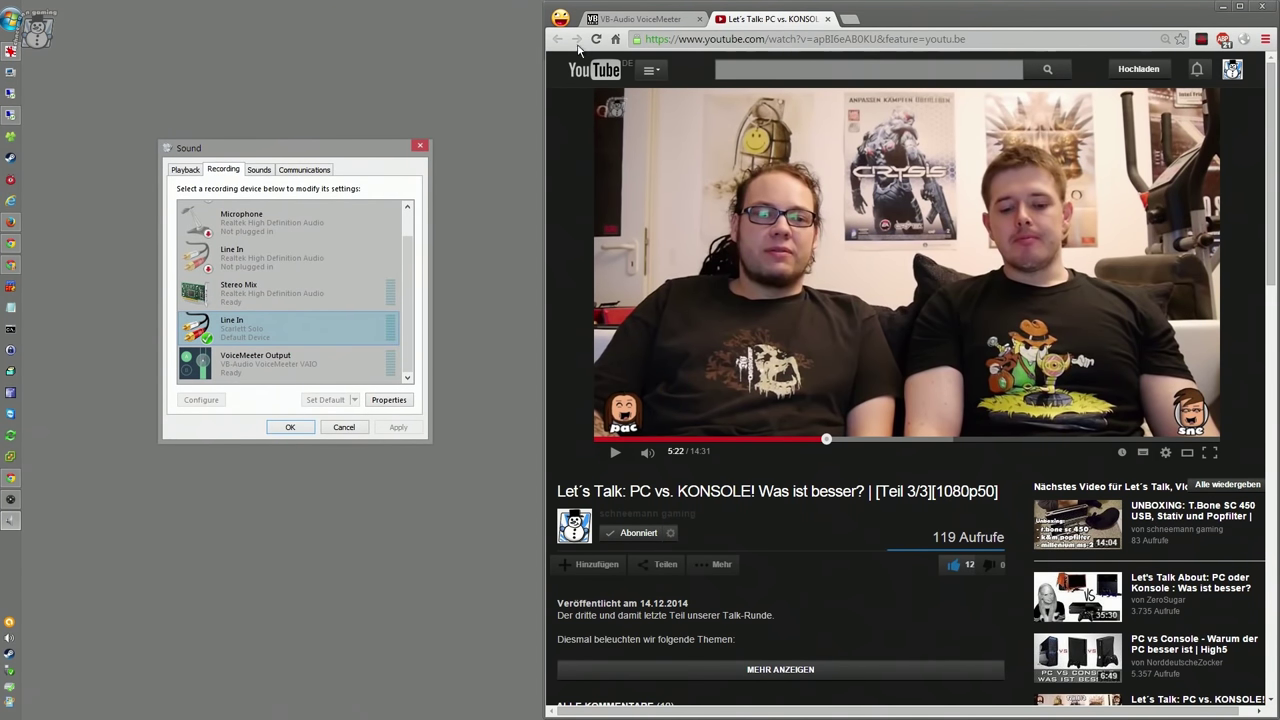
Review the VB-Audio Voicemeeter page and its web address in Chrome, and minimize the browser
{"action": "left_click", "coordinate": [640, 18]}
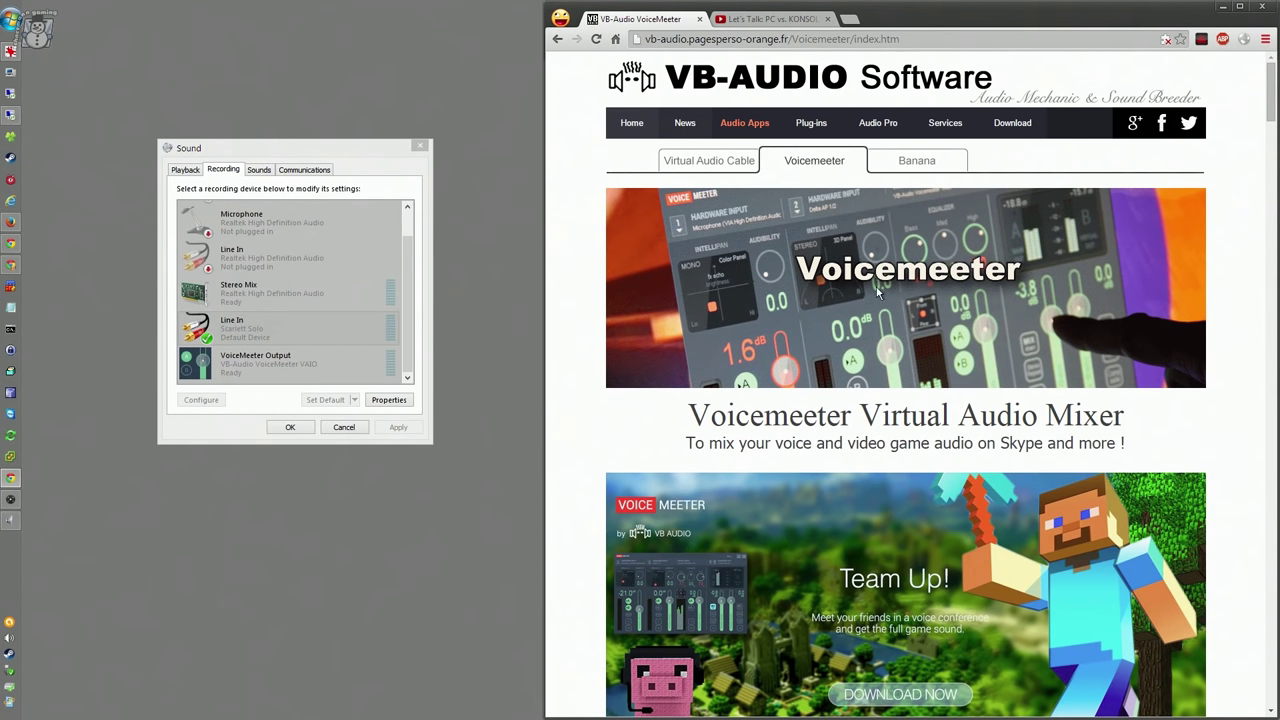
{"action": "left_click_drag", "start_coordinate": [913, 38], "coordinate": [646, 40]}
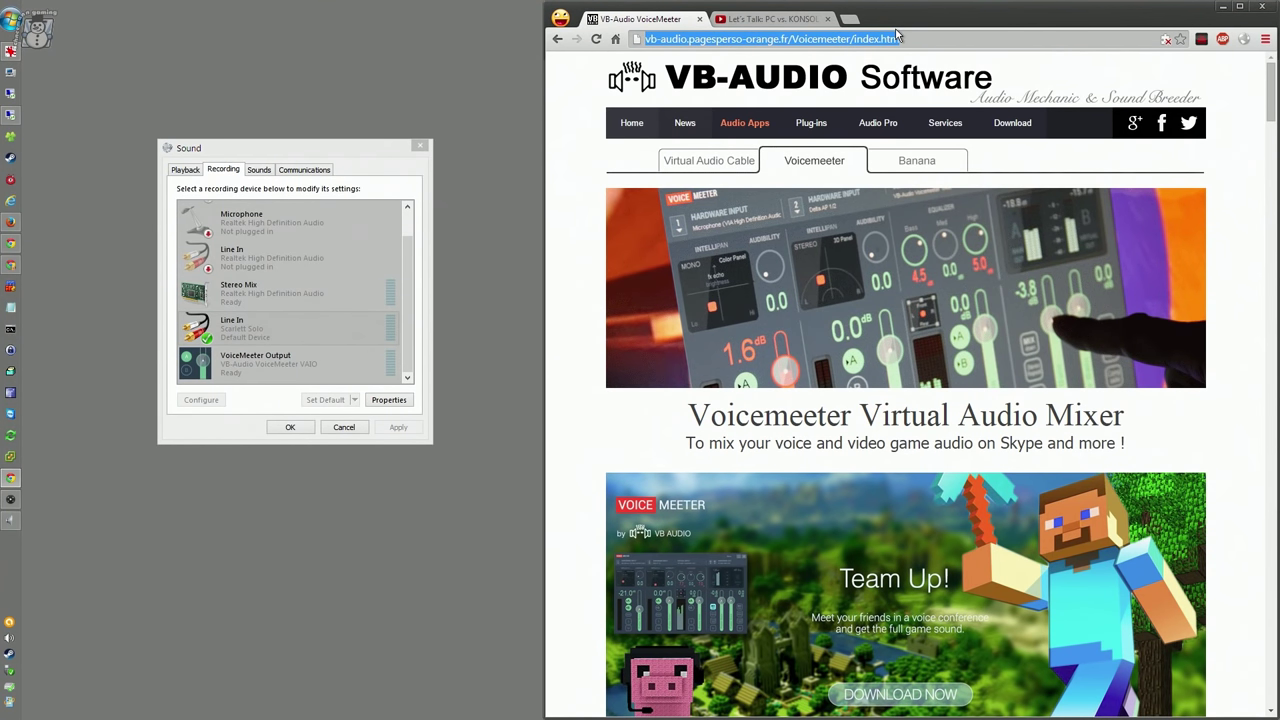
{"action": "left_click", "coordinate": [914, 38]}
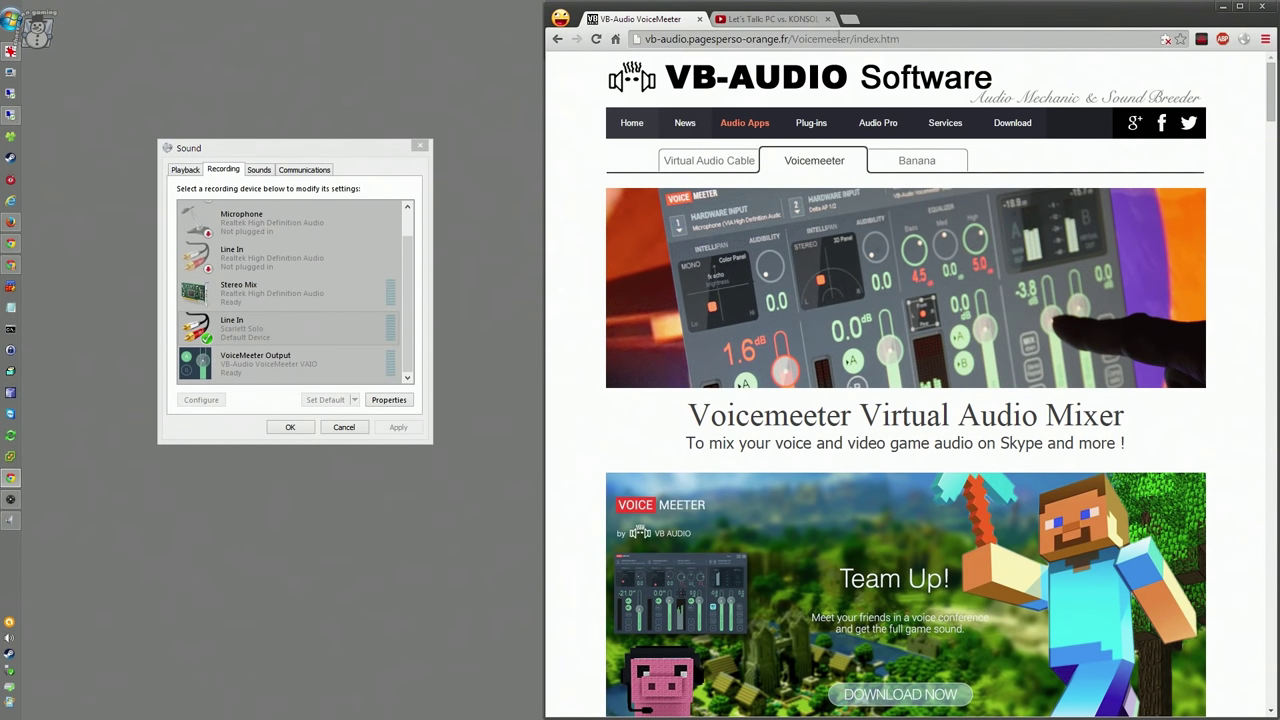
{"action": "scroll", "coordinate": [993, 202], "scroll_direction": "down", "scroll_amount": 3}
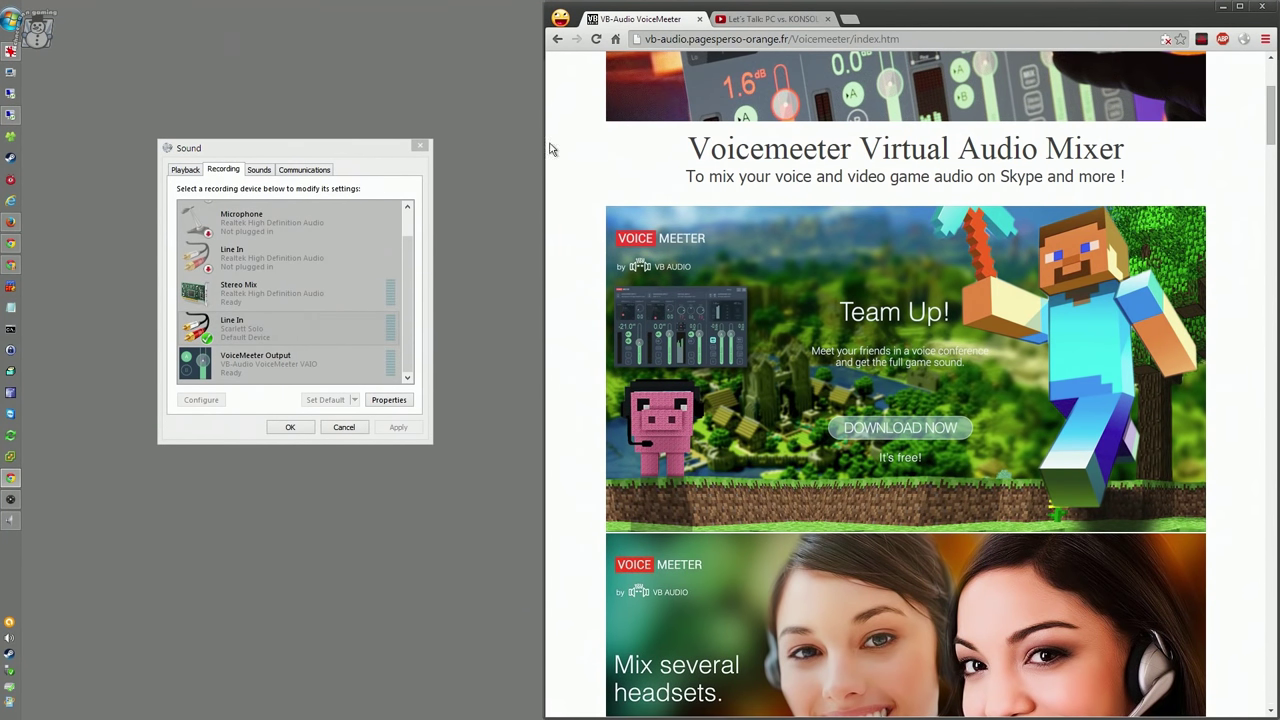
{"action": "left_click", "coordinate": [1222, 6]}
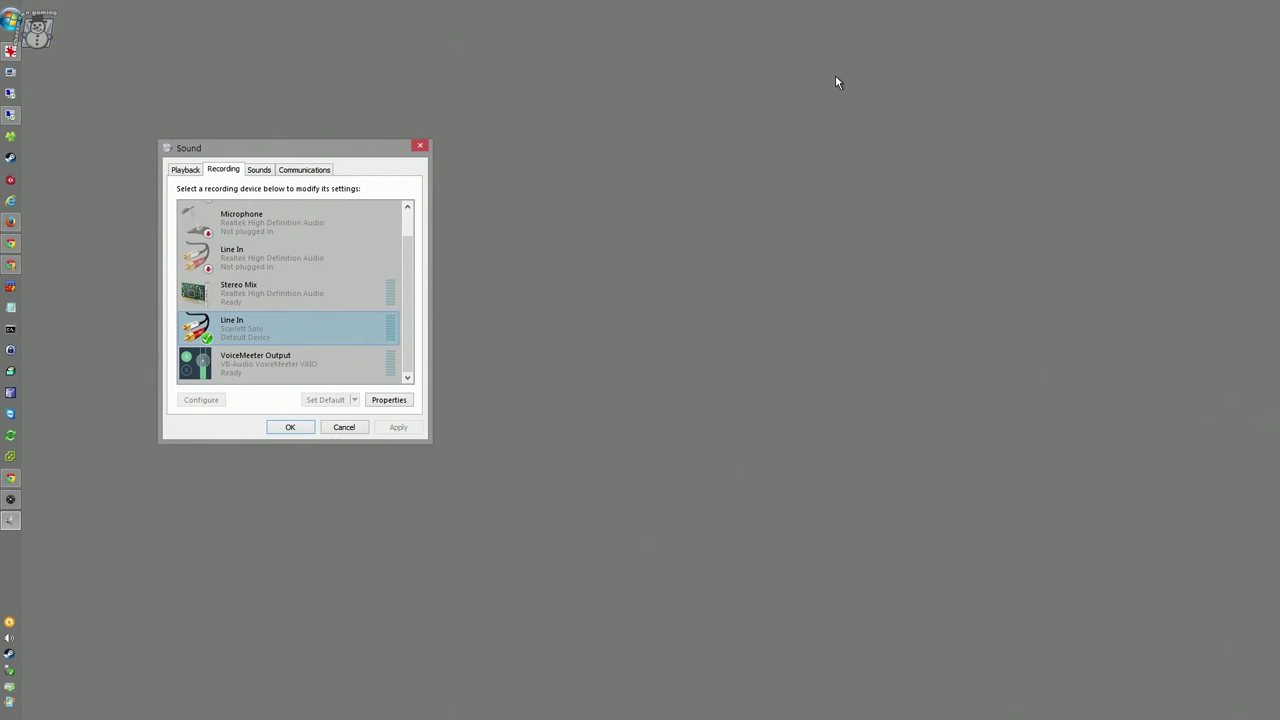
Move the Sound dialog off the desktop icons and open the extracted VoicemeeterSetup_v1034 folder
{"action": "left_click_drag", "start_coordinate": [303, 146], "coordinate": [637, 131]}
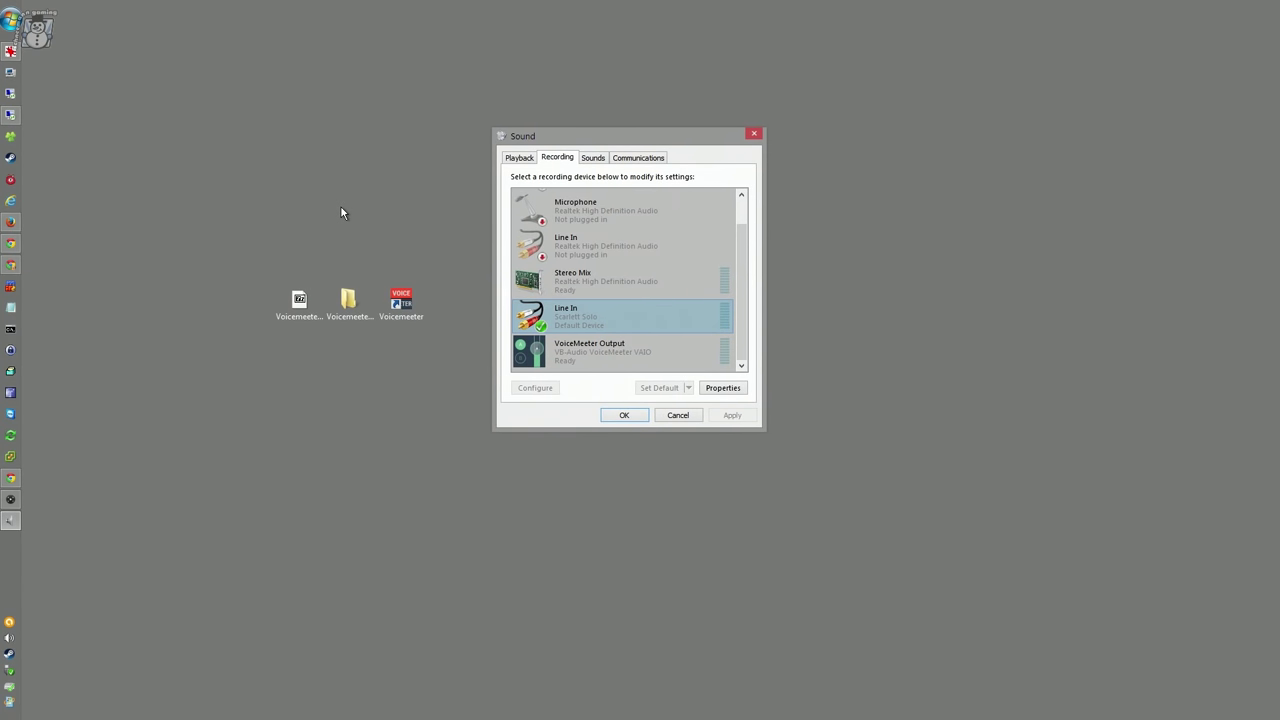
{"action": "left_click", "coordinate": [304, 310]}
{"action": "left_click", "coordinate": [304, 310]}
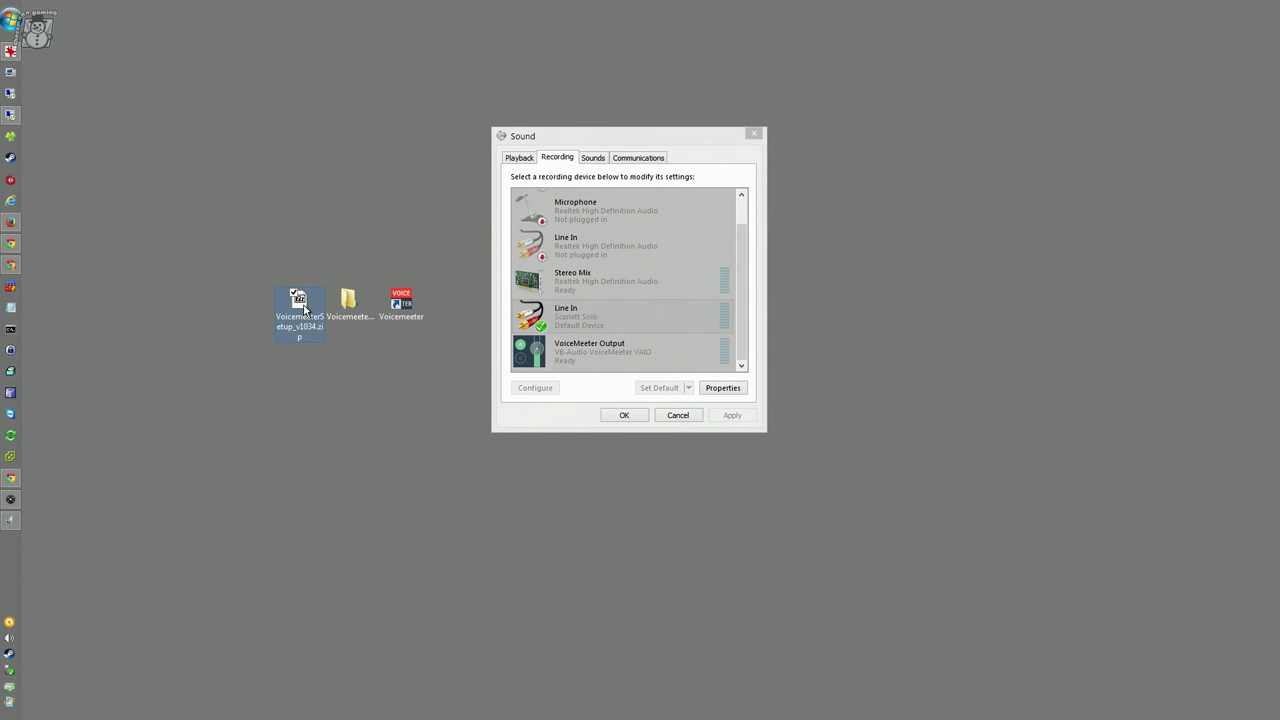
{"action": "double_click", "coordinate": [359, 301]}
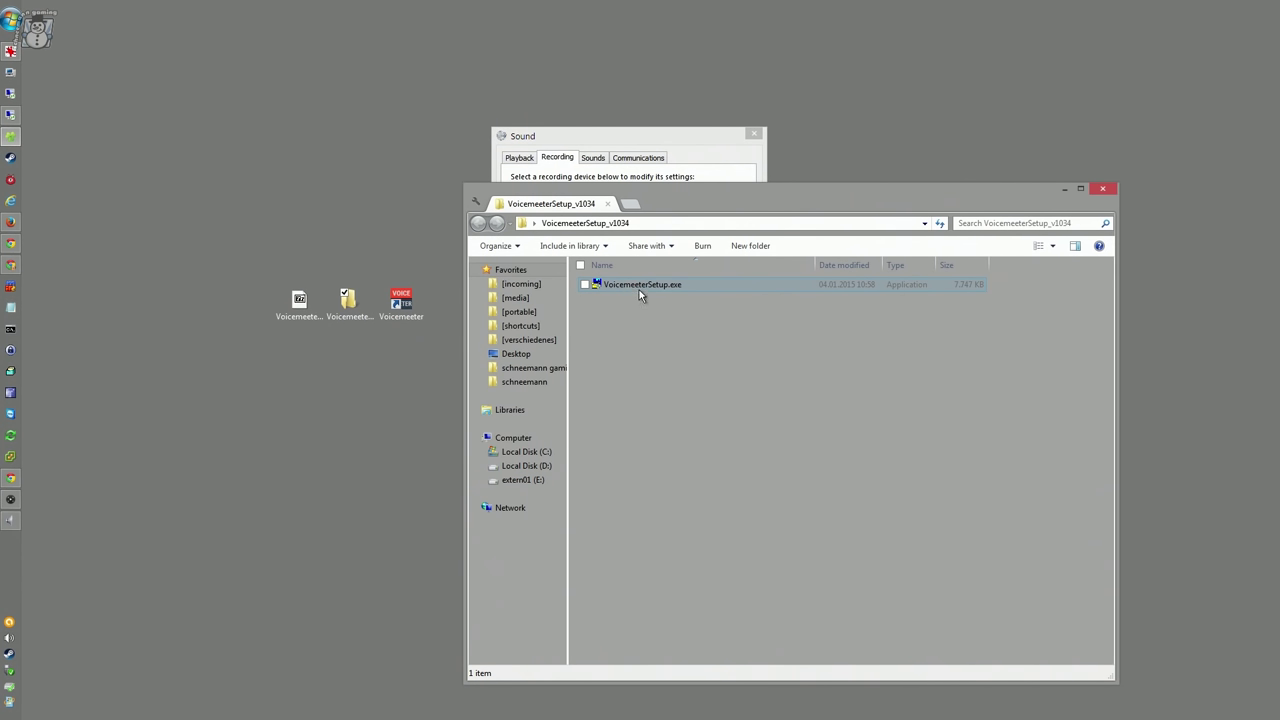
Look at the Run as administrator option for VoicemeeterSetup.exe without running it, and minimize the folder window
{"action": "left_click", "coordinate": [639, 288]}
{"action": "right_click", "coordinate": [639, 288]}
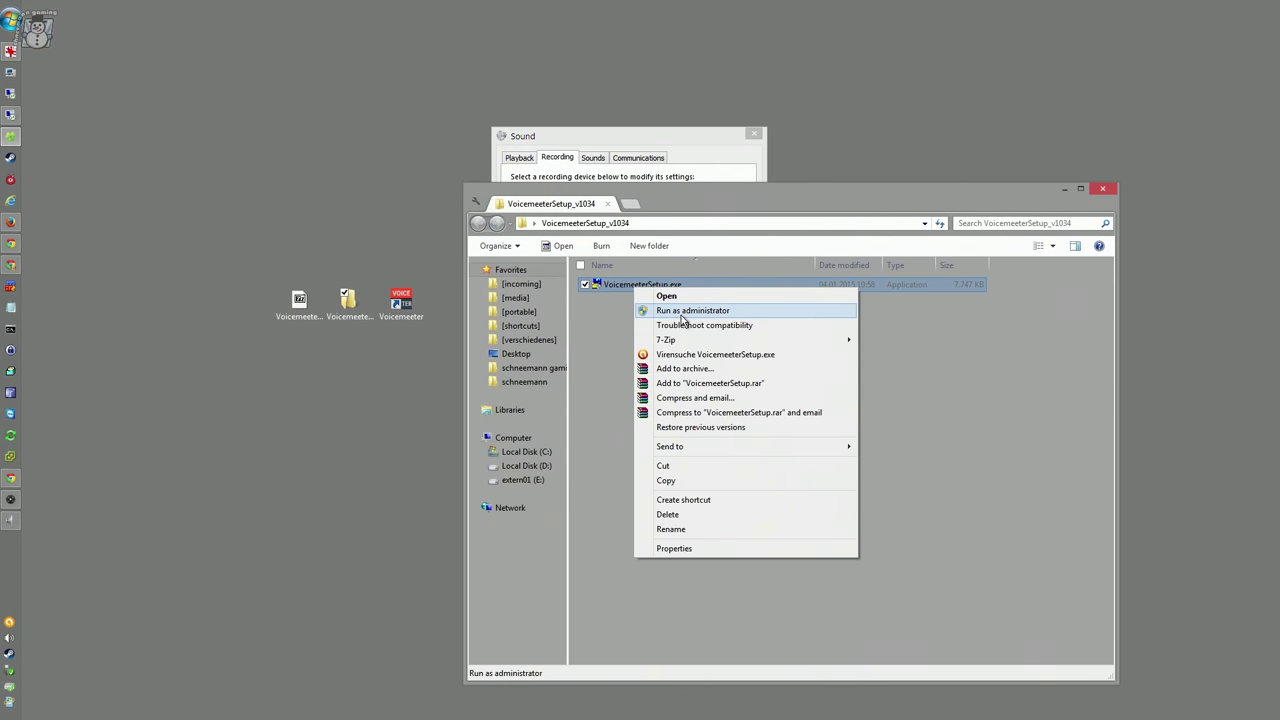
{"action": "left_click", "coordinate": [940, 345]}
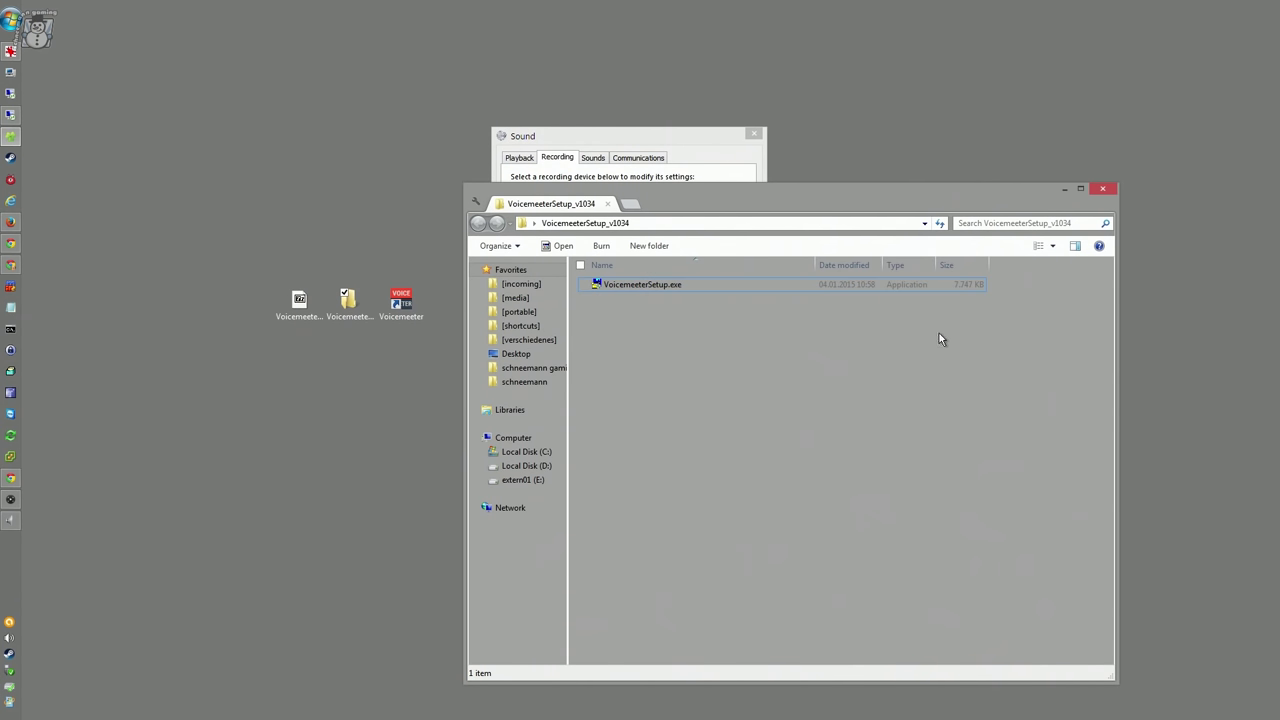
{"action": "left_click", "coordinate": [1066, 190]}
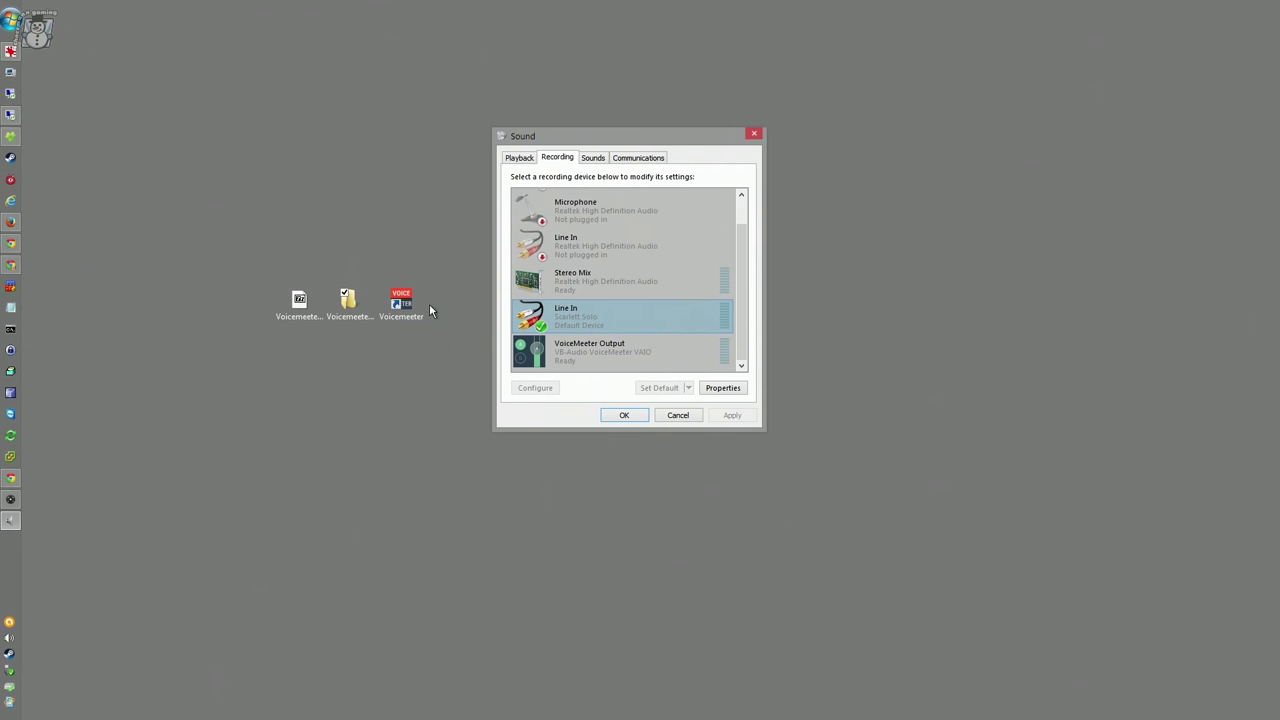
Launch Voicemeeter from the desktop and arrange its window and the Sound dialog side by side
{"action": "double_click", "coordinate": [403, 303]}
{"action": "left_click_drag", "start_coordinate": [600, 139], "coordinate": [245, 220]}
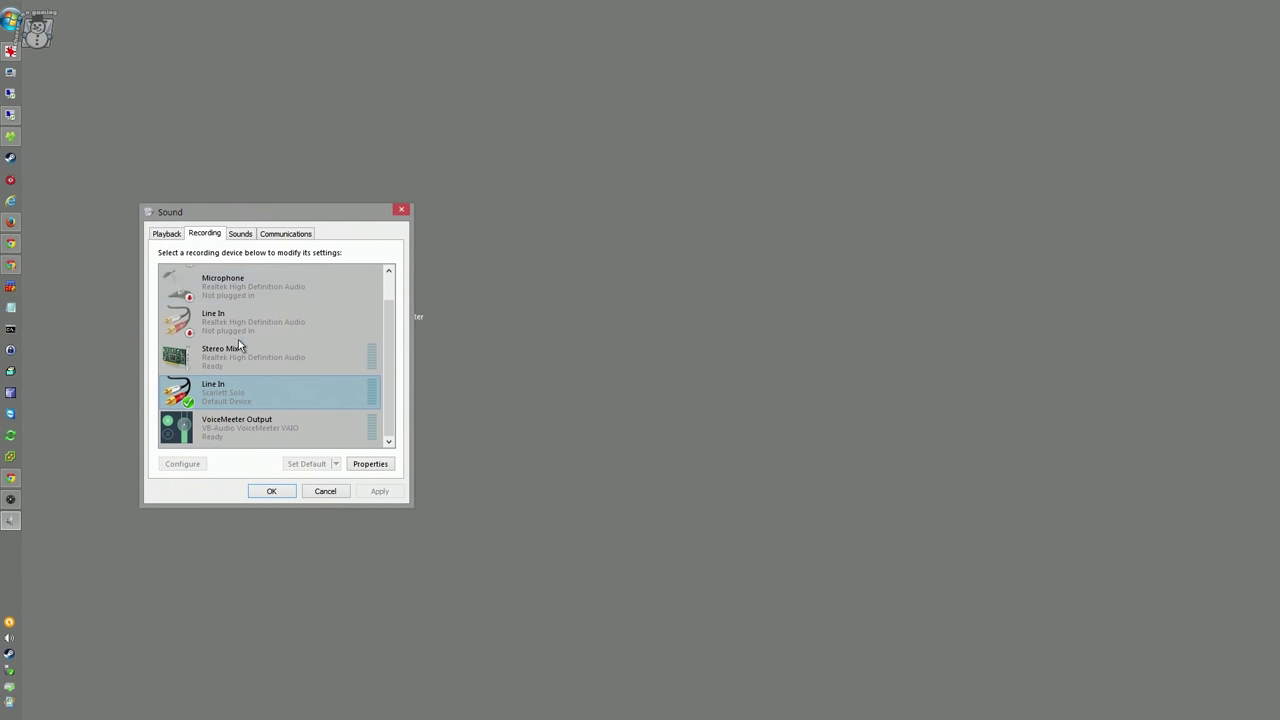
{"action": "left_click", "coordinate": [167, 234]}
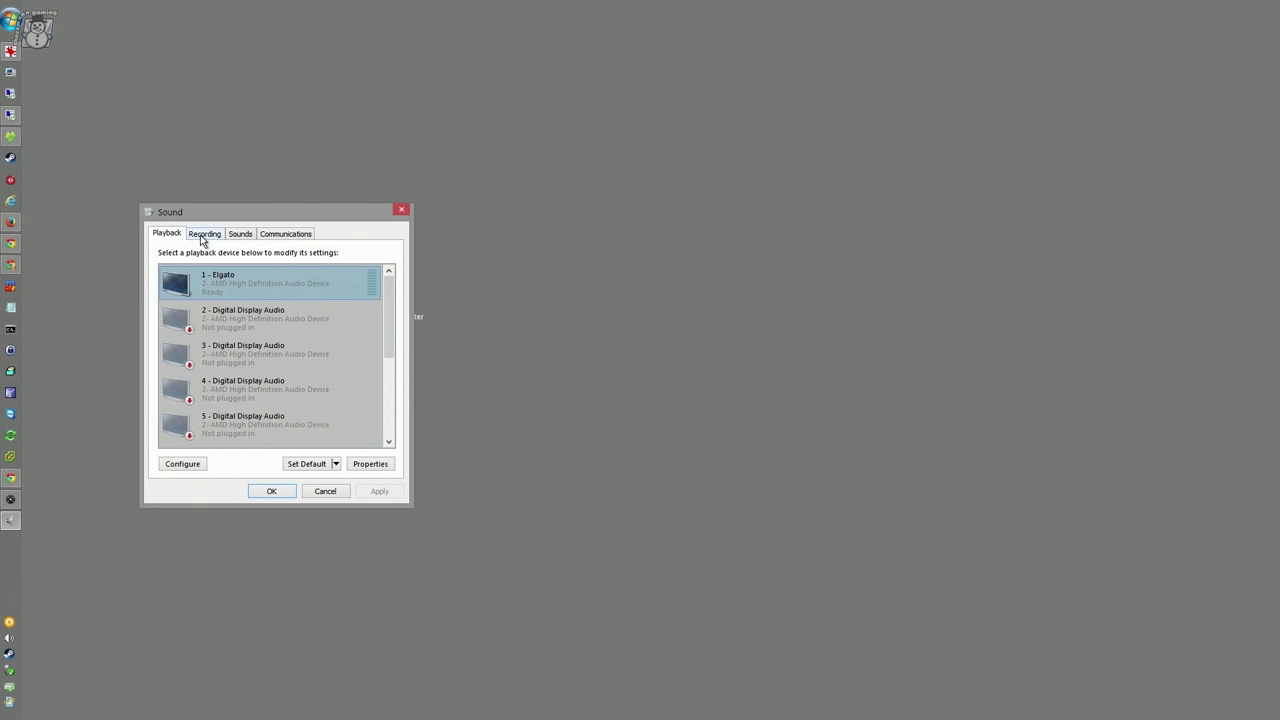
{"action": "left_click", "coordinate": [199, 237]}
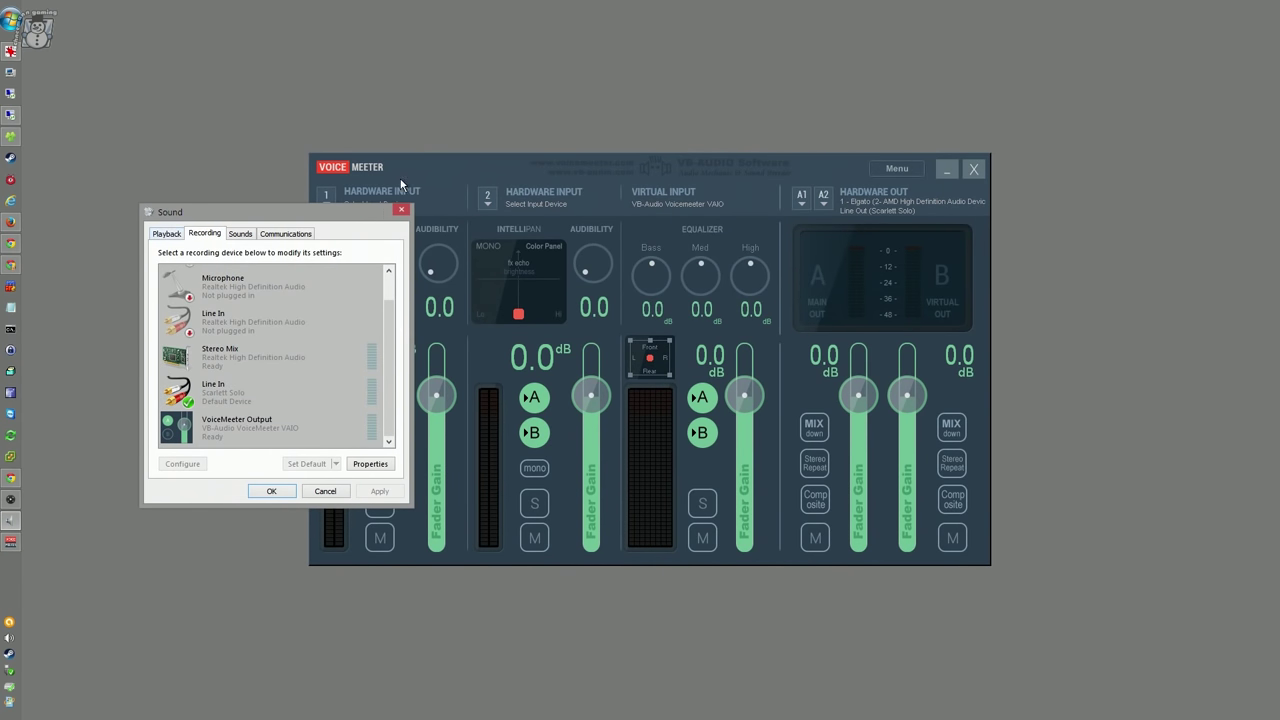
{"action": "left_click_drag", "start_coordinate": [413, 165], "coordinate": [620, 146]}
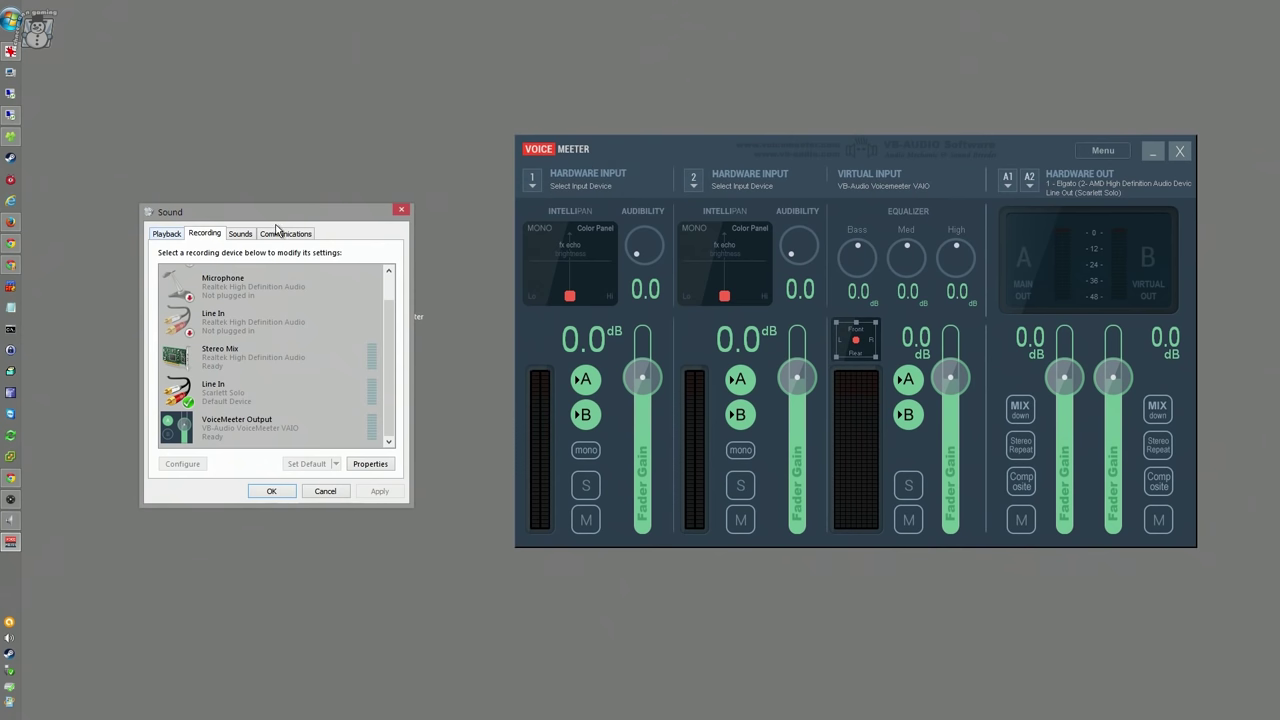
Show the playback devices in the Sound dialog and select VoiceMeeter Input
{"action": "left_click", "coordinate": [170, 236]}
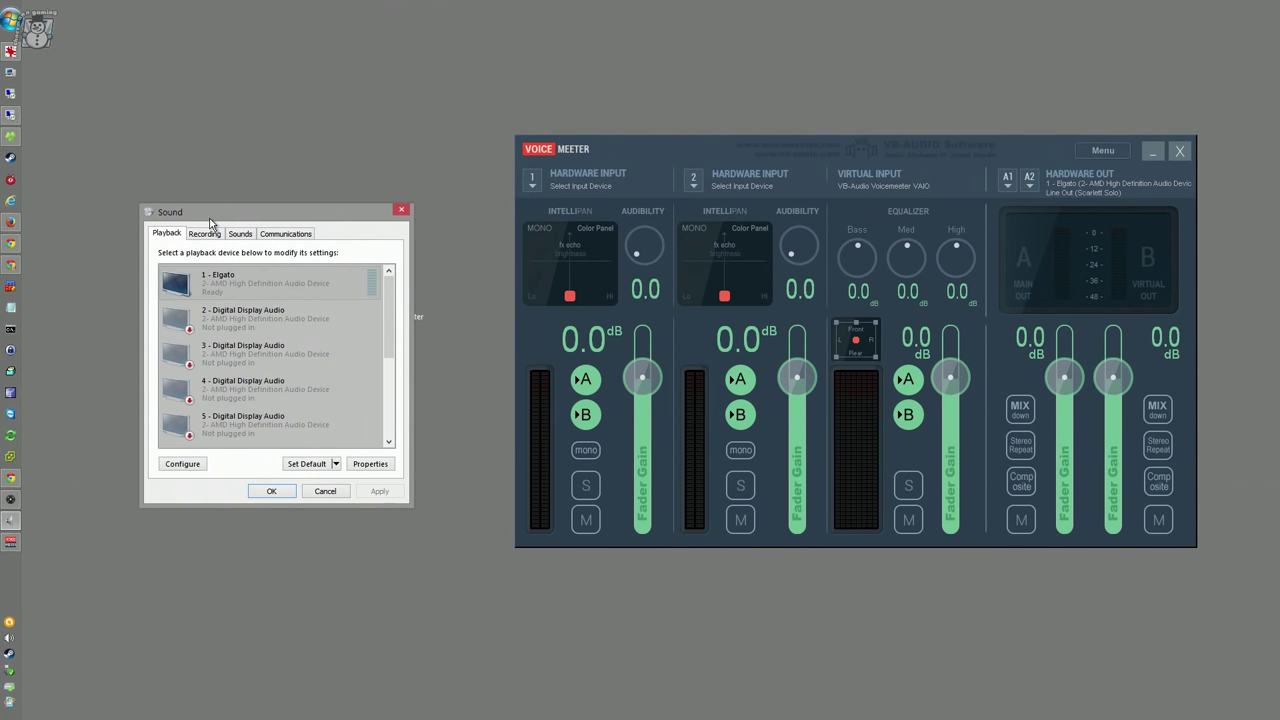
{"action": "left_click_drag", "start_coordinate": [214, 216], "coordinate": [303, 195]}
{"action": "scroll", "coordinate": [479, 265], "scroll_direction": "down", "scroll_amount": 5}
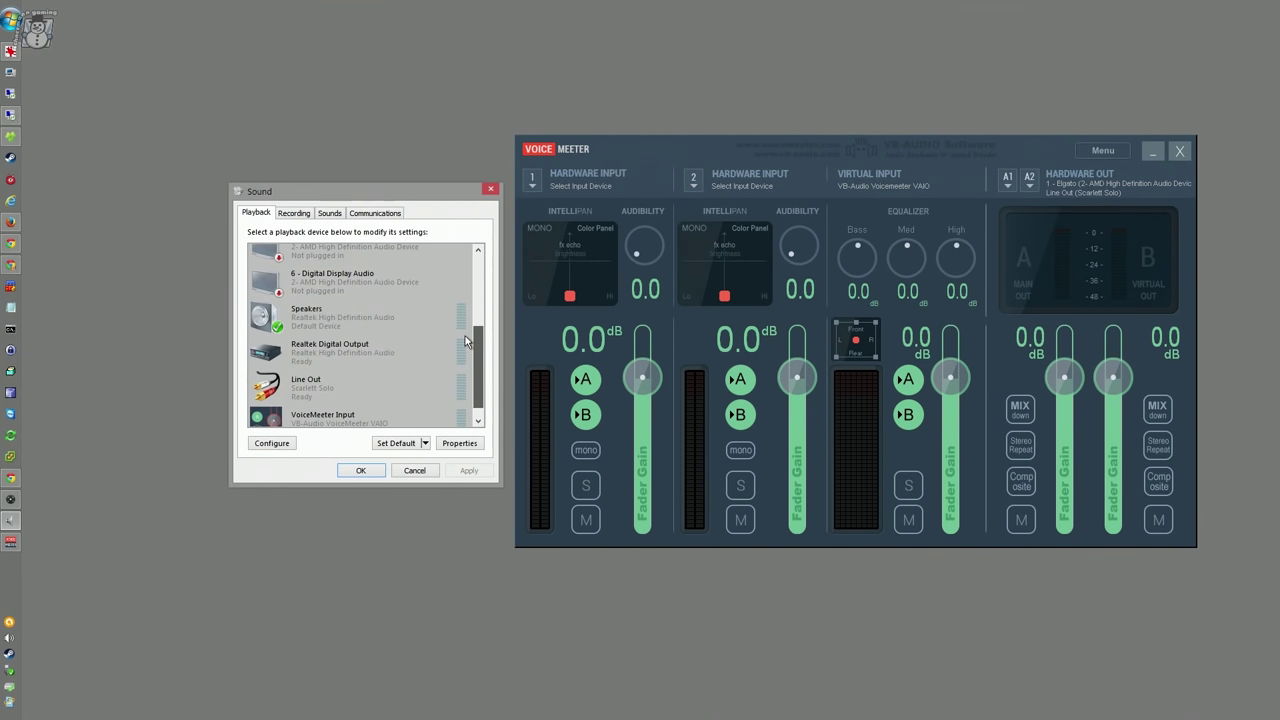
{"action": "left_click", "coordinate": [309, 406]}
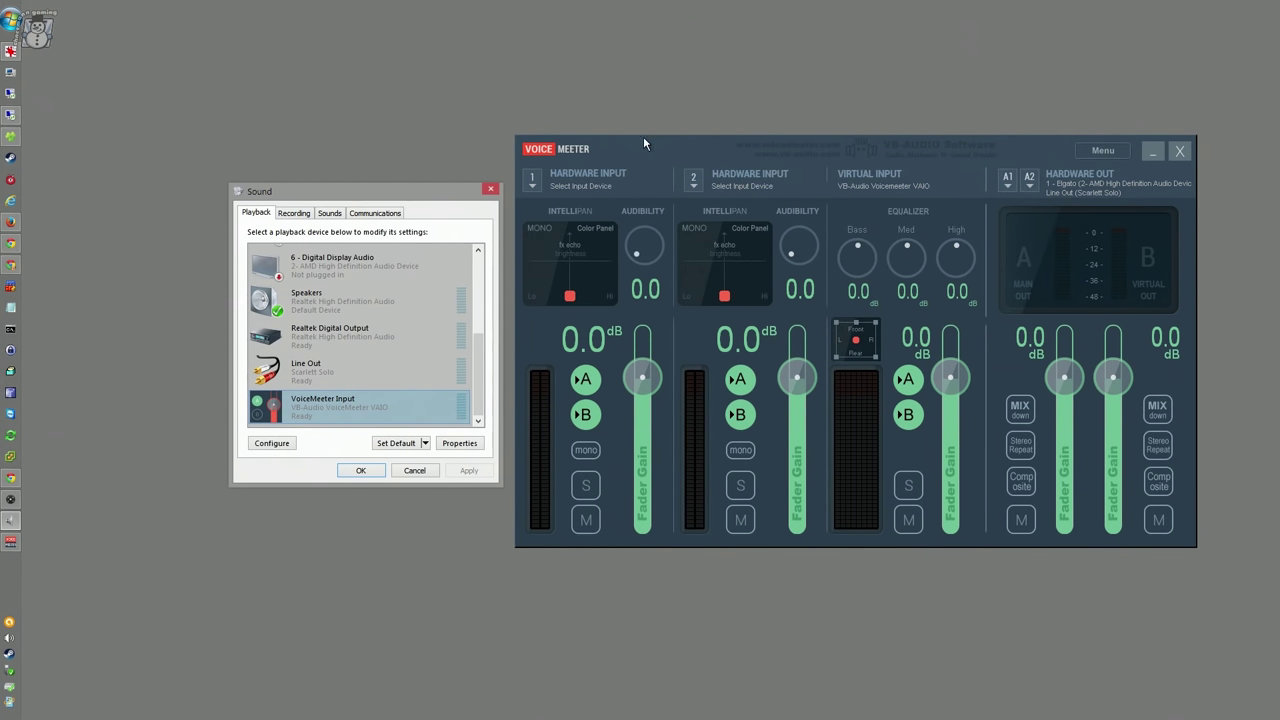
Inspect the output devices offered for Voicemeeter's hardware outputs A1 and A2
{"action": "left_click", "coordinate": [1008, 182]}
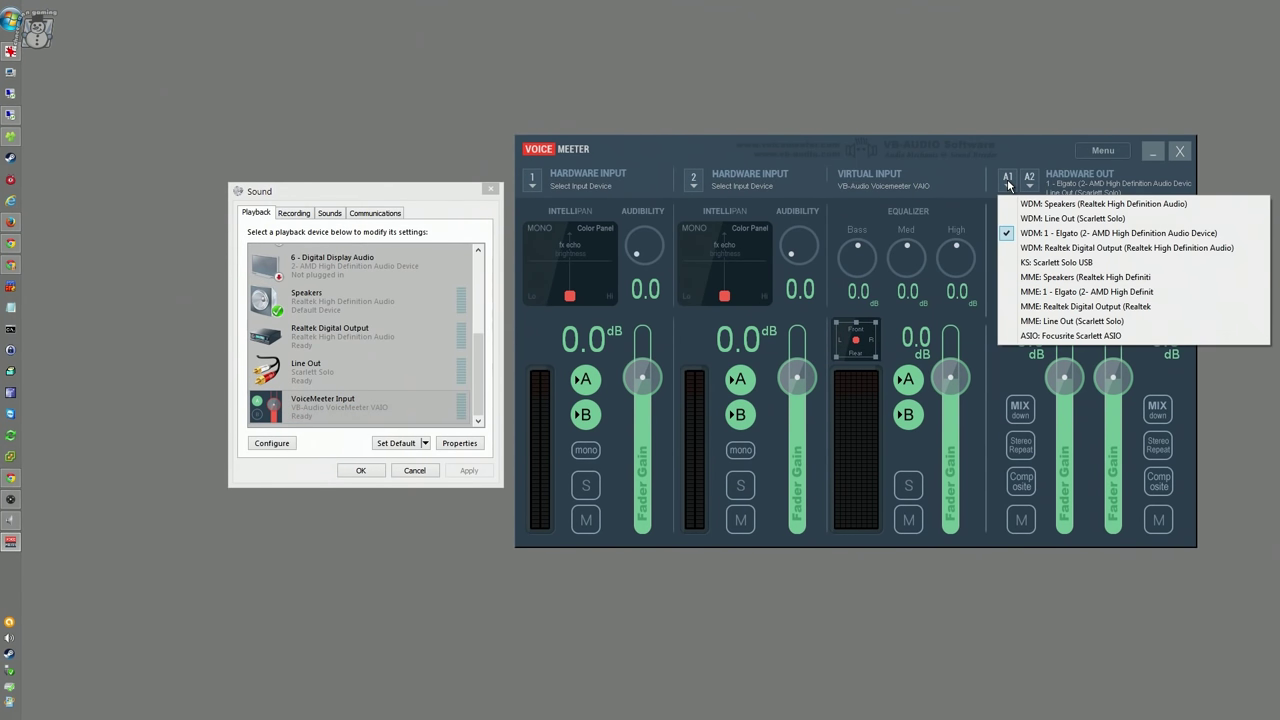
{"action": "left_click", "coordinate": [1024, 150]}
{"action": "left_click", "coordinate": [1029, 182]}
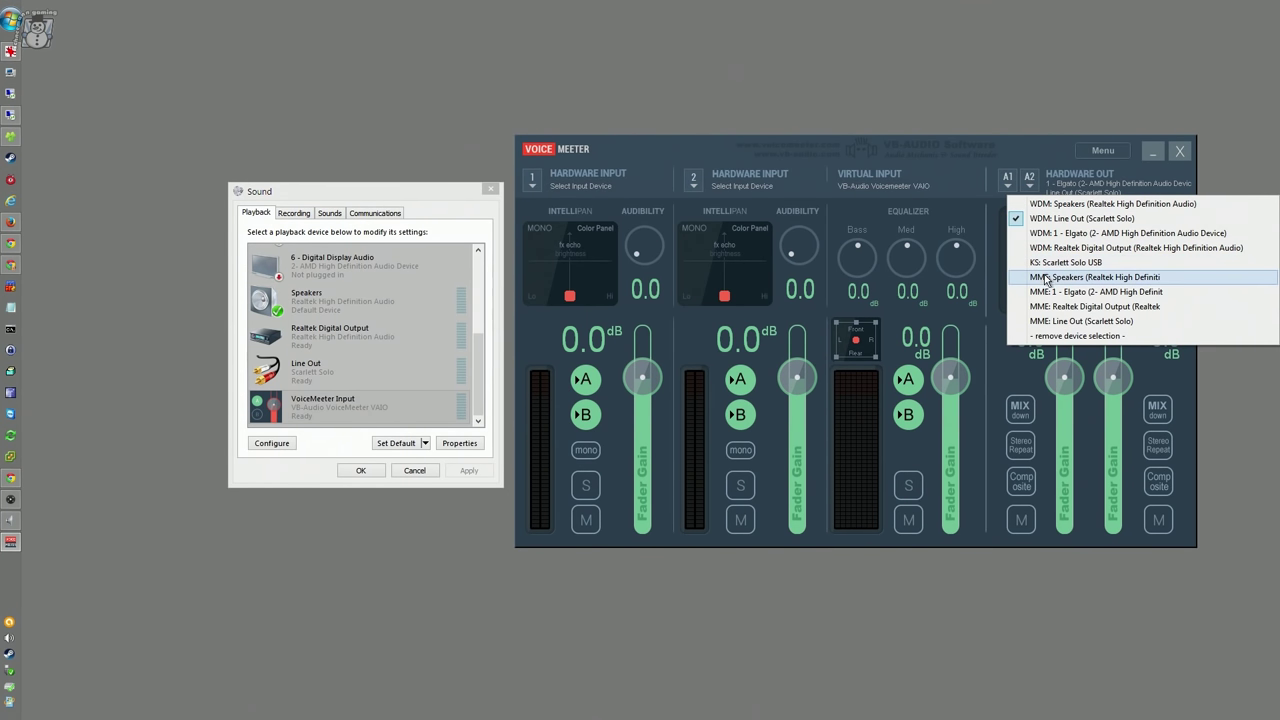
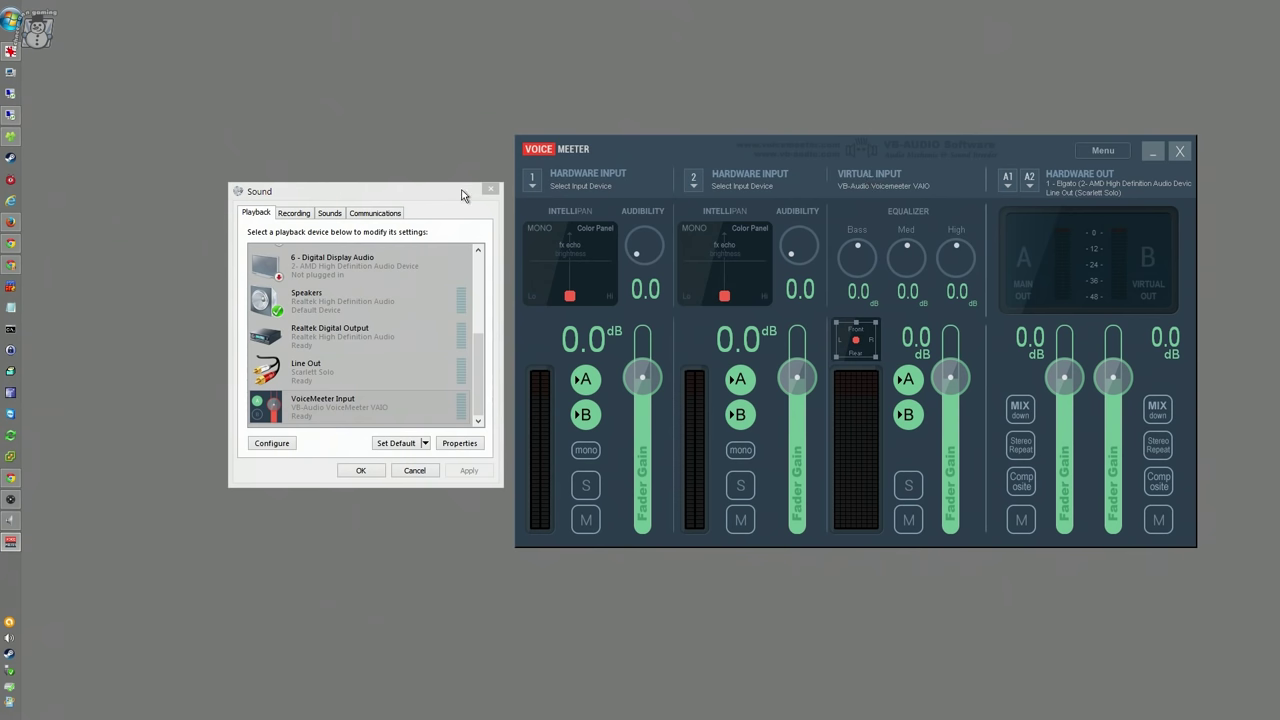
Set VoiceMeeter Input as the default playback device in the Sound dialog
{"action": "left_click_drag", "start_coordinate": [462, 194], "coordinate": [418, 203]}
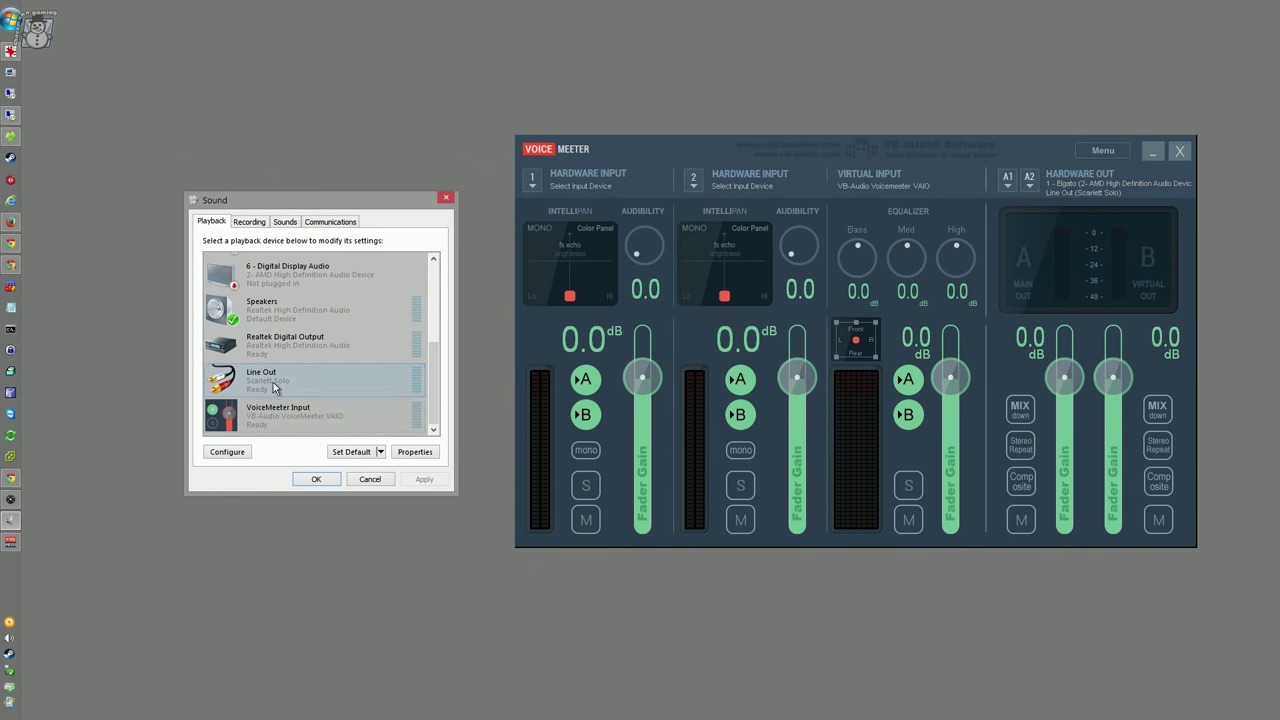
{"action": "left_click", "coordinate": [278, 418]}
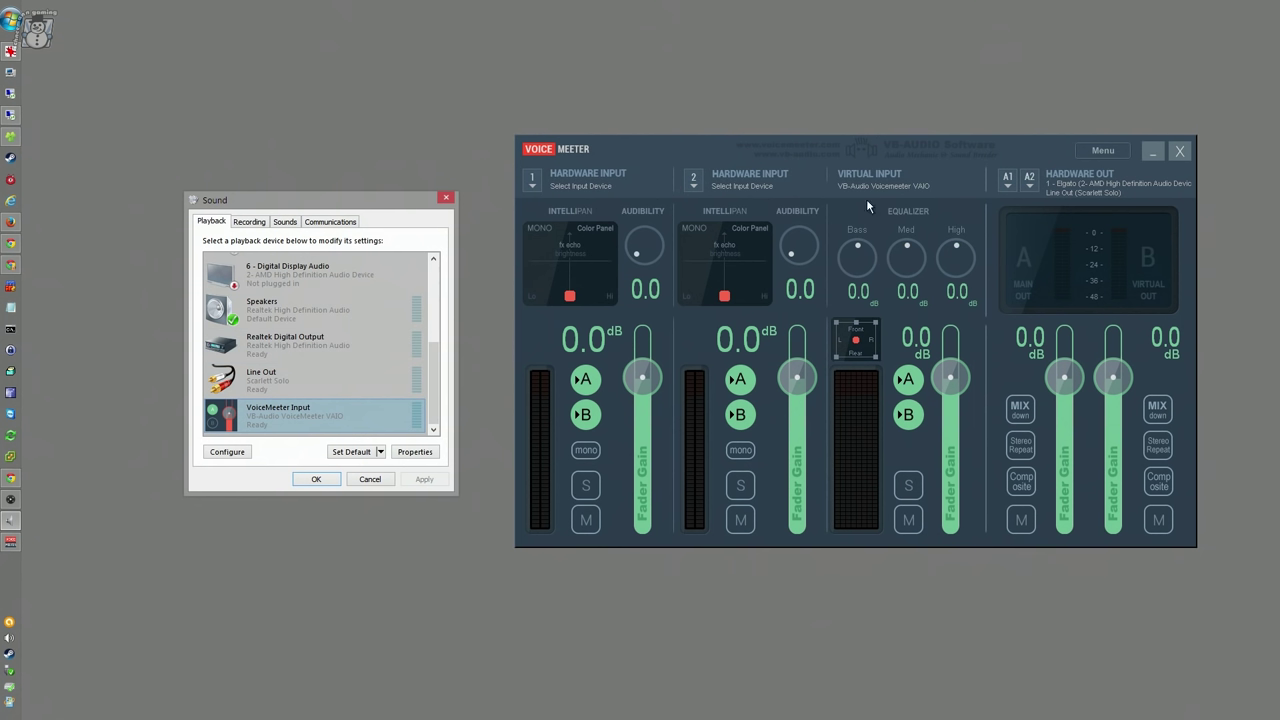
{"action": "right_click", "coordinate": [269, 418]}
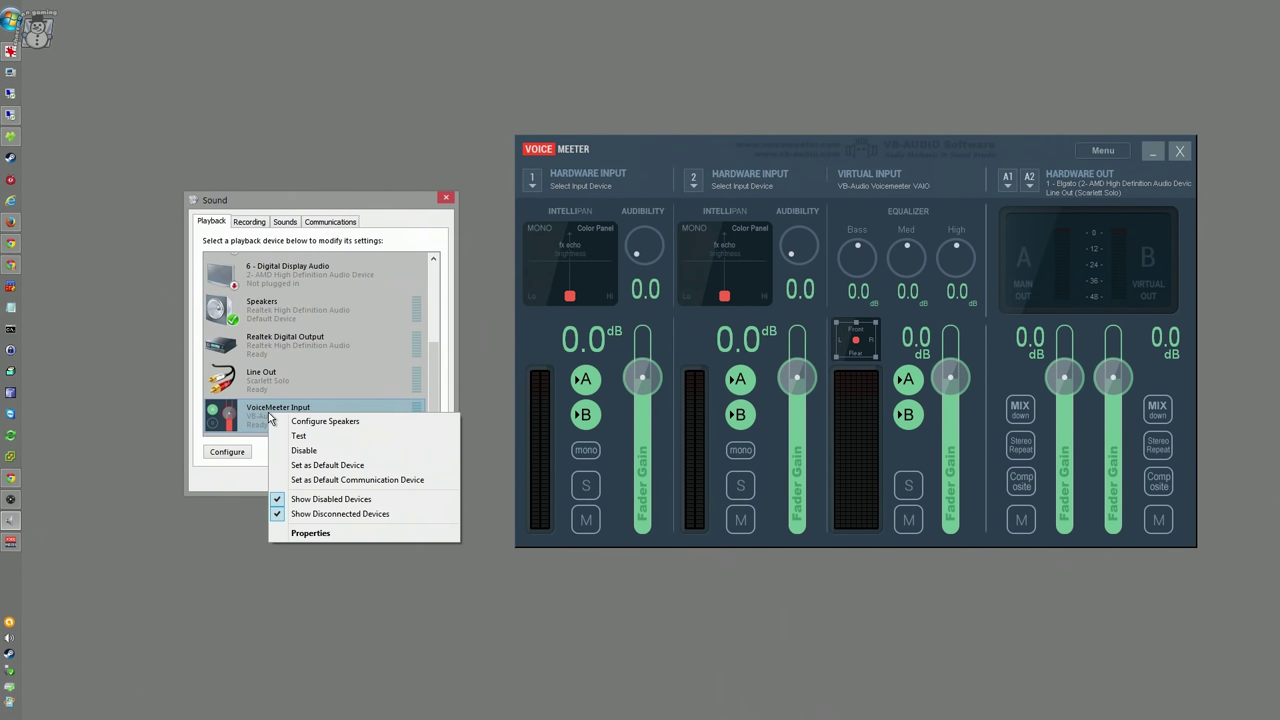
{"action": "left_click", "coordinate": [326, 466]}
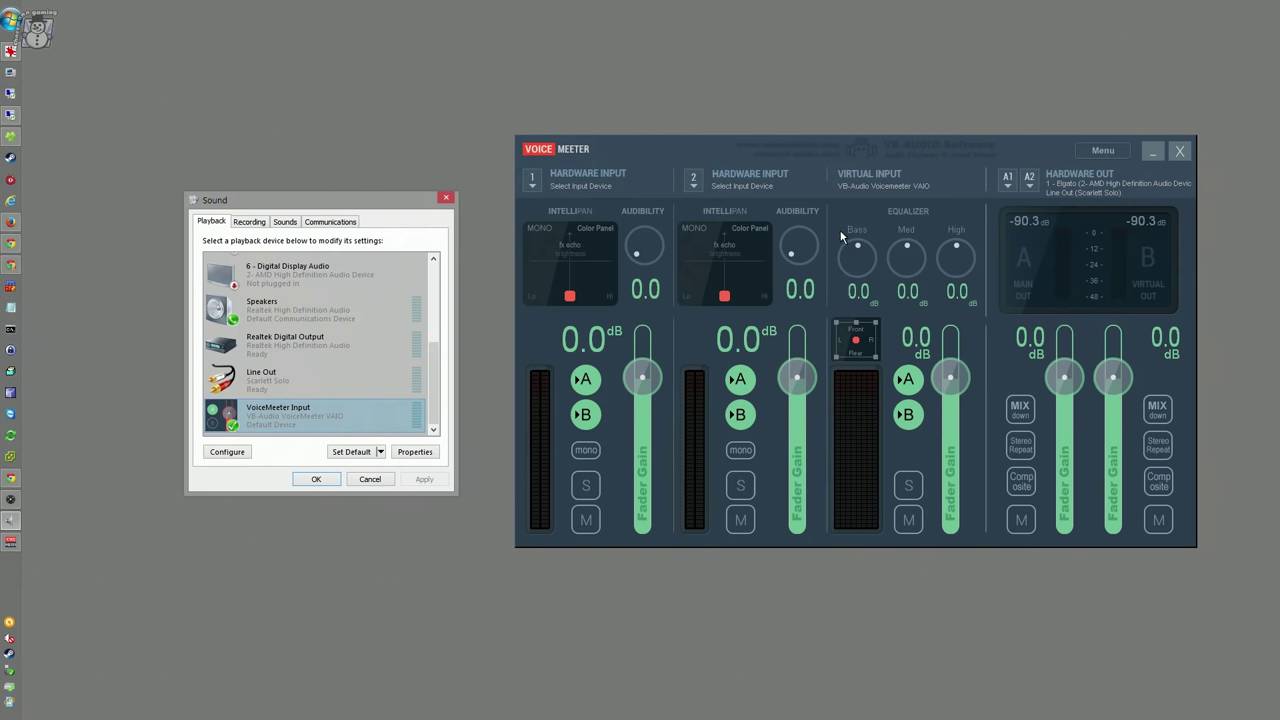
Restore the Chrome window, place the Voicemeeter window beside it, and switch to the YouTube video
{"action": "mouse_move", "coordinate": [10, 478]}
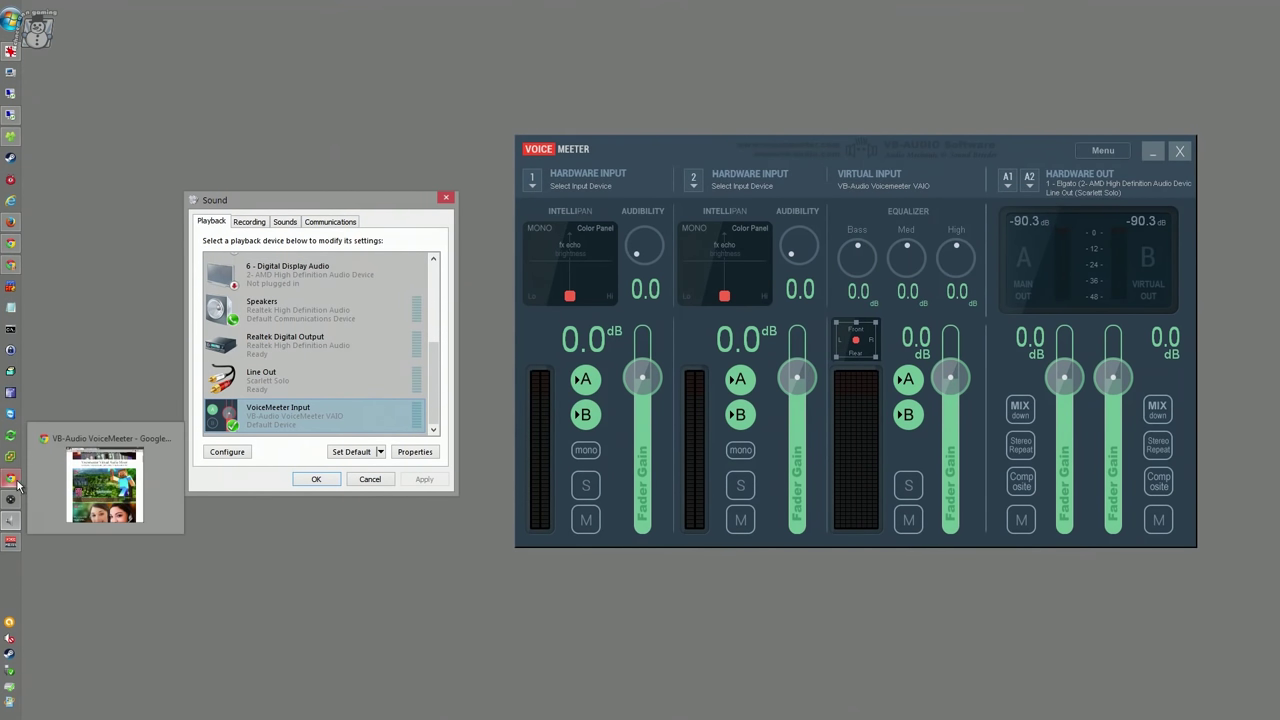
{"action": "left_click", "coordinate": [110, 435]}
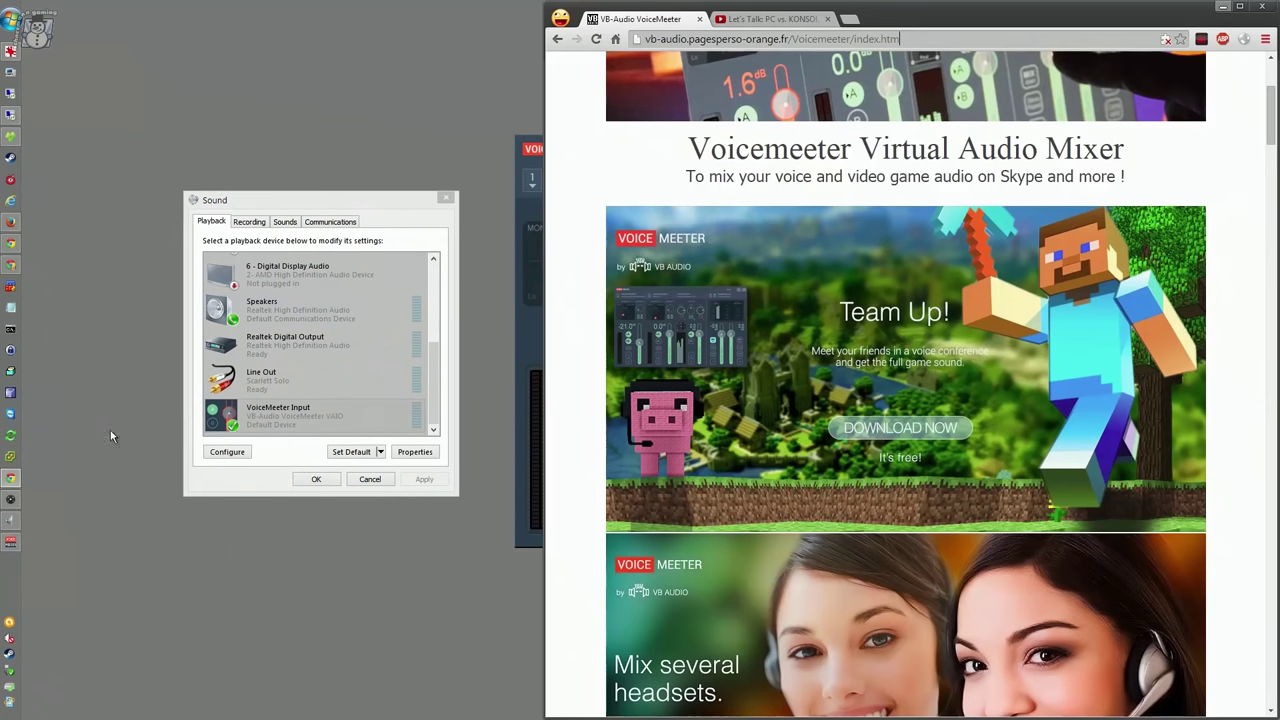
{"action": "left_click", "coordinate": [517, 224]}
{"action": "left_click_drag", "start_coordinate": [650, 152], "coordinate": [185, 210]}
{"action": "left_click", "coordinate": [775, 19]}
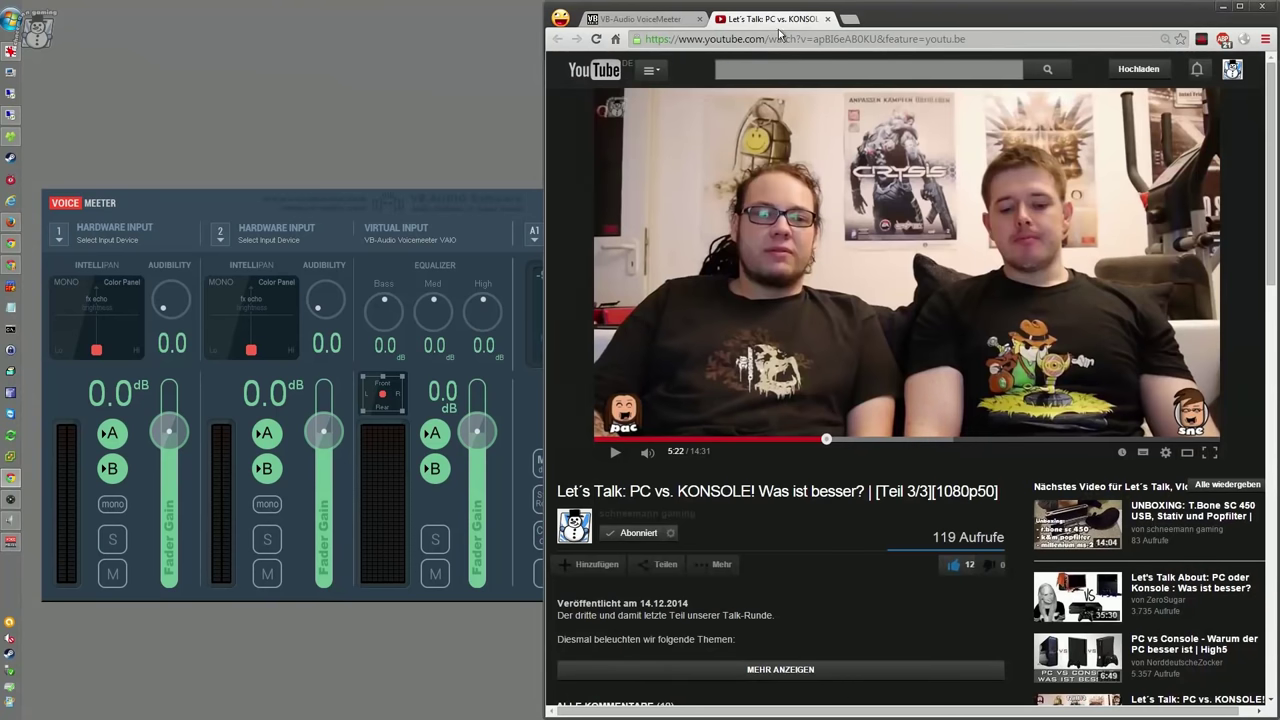
Play the YouTube video and move the whole Voicemeeter window off the Sound dialog, partly over the browser
{"action": "left_click", "coordinate": [781, 175]}
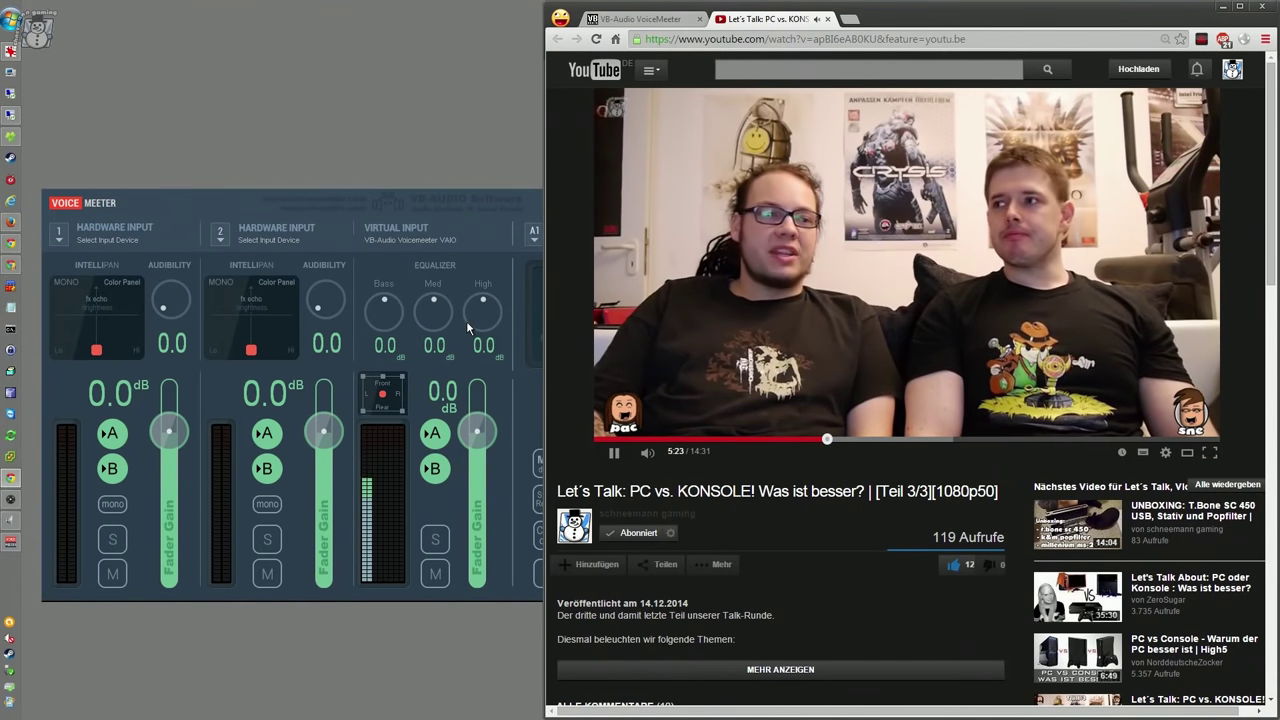
{"action": "left_click", "coordinate": [375, 484]}
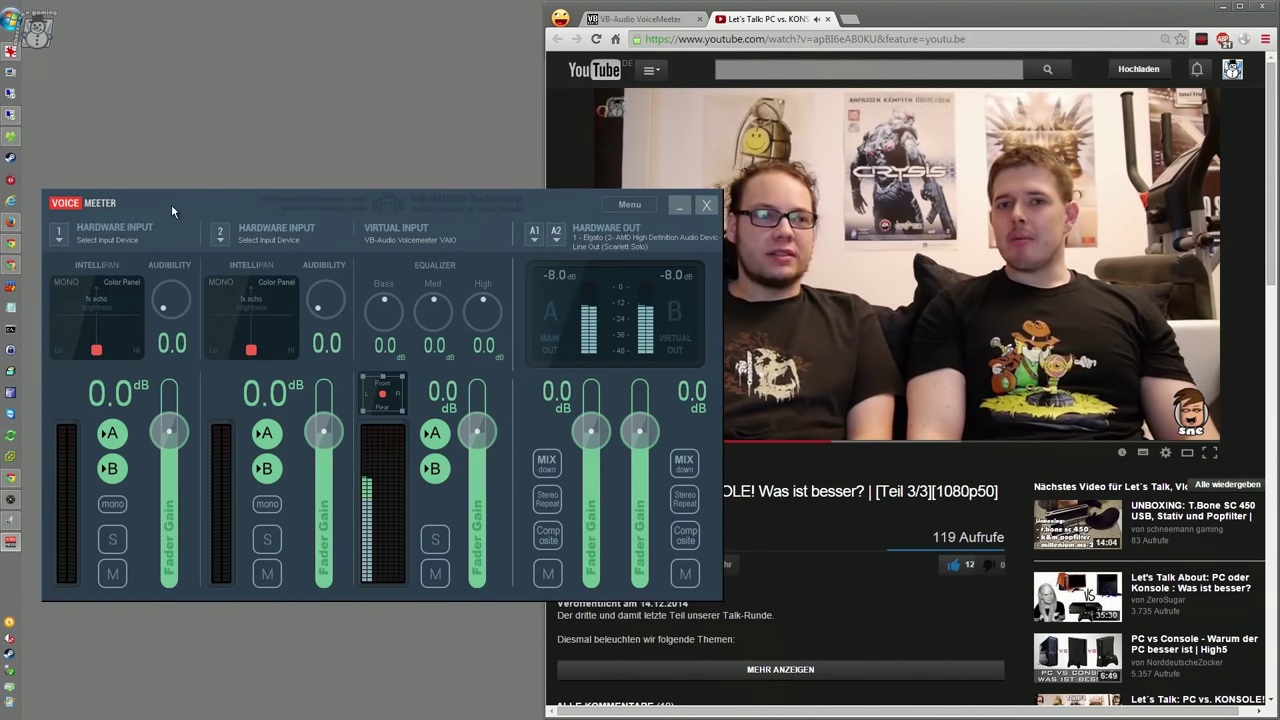
{"action": "left_click_drag", "start_coordinate": [182, 211], "coordinate": [513, 197]}
Check the playback level meters of Line Out (Scarlett Solo), VoiceMeeter Input and 1 - Elgato in the Sound dialog
{"action": "left_click", "coordinate": [288, 206]}
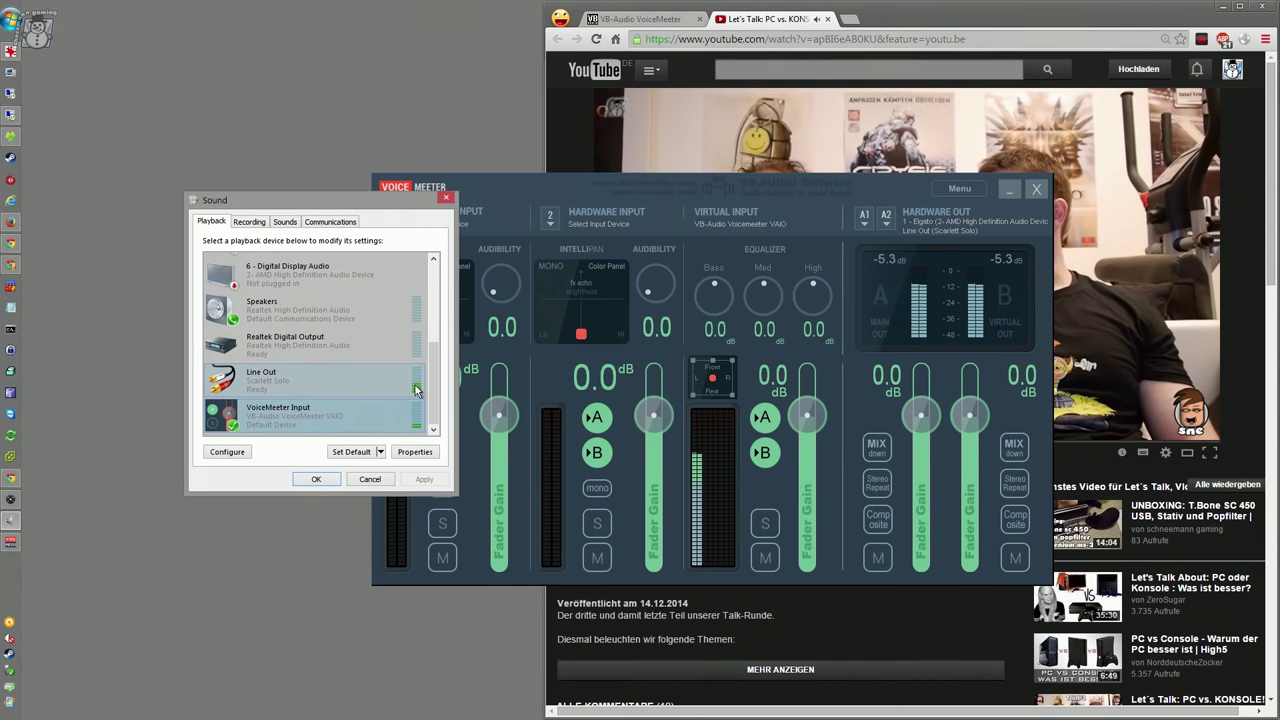
{"action": "left_click", "coordinate": [317, 381]}
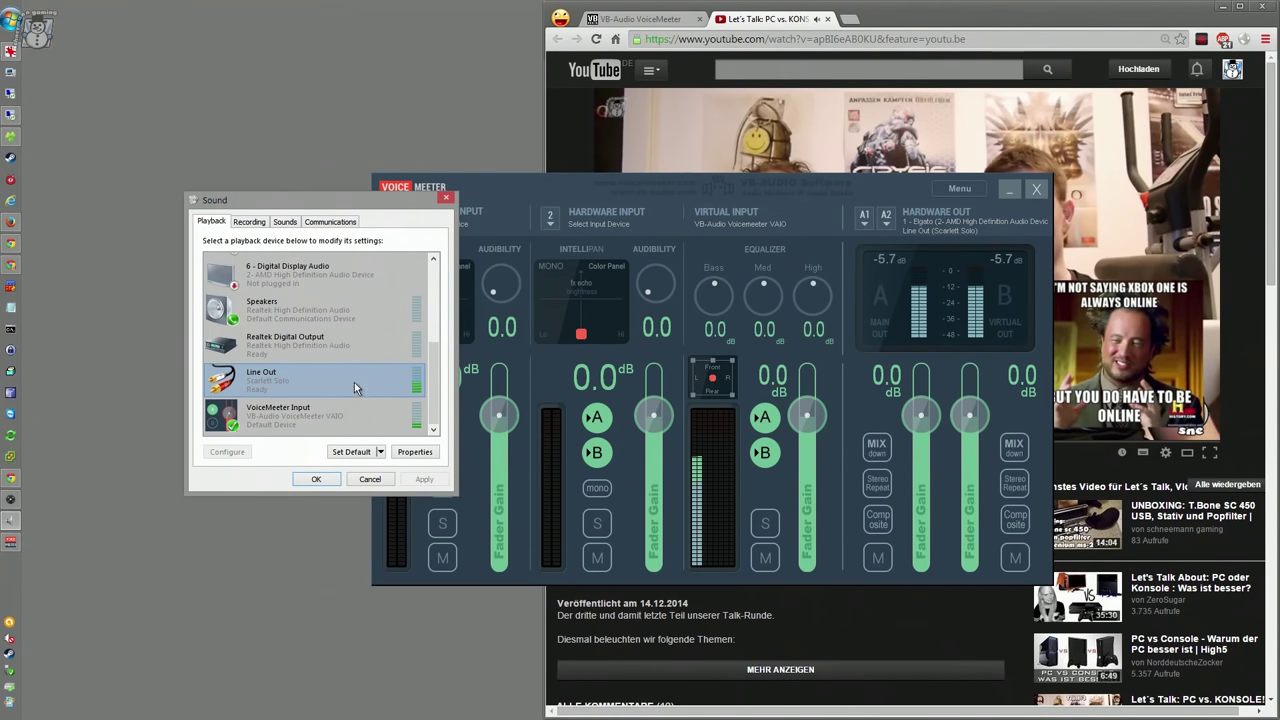
{"action": "left_click", "coordinate": [312, 410]}
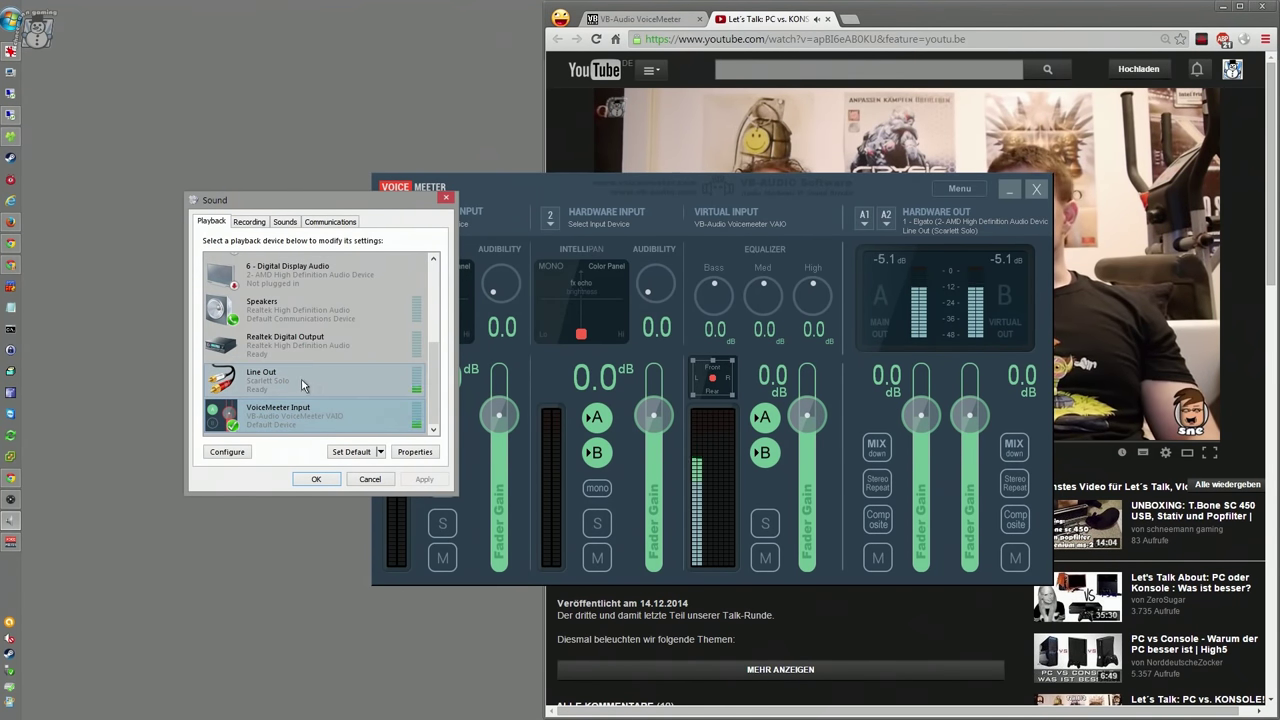
{"action": "left_click", "coordinate": [305, 380]}
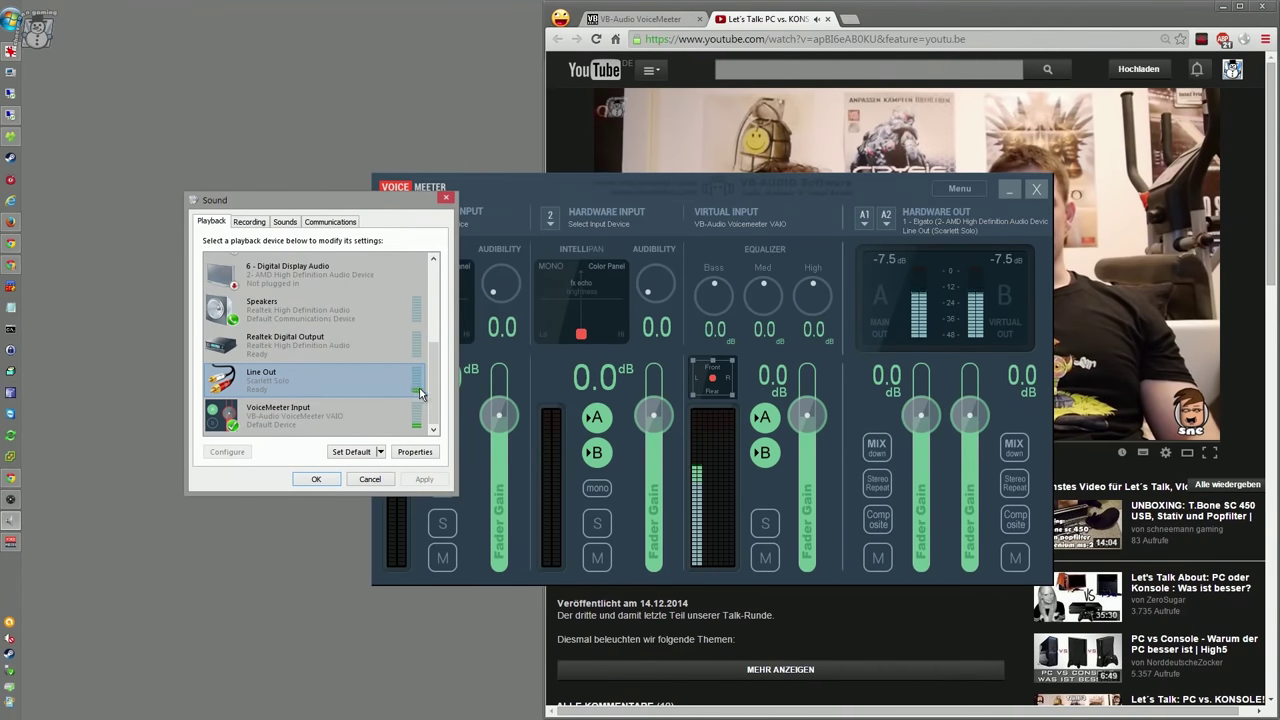
{"action": "scroll", "coordinate": [422, 340], "scroll_direction": "up", "scroll_amount": 5}
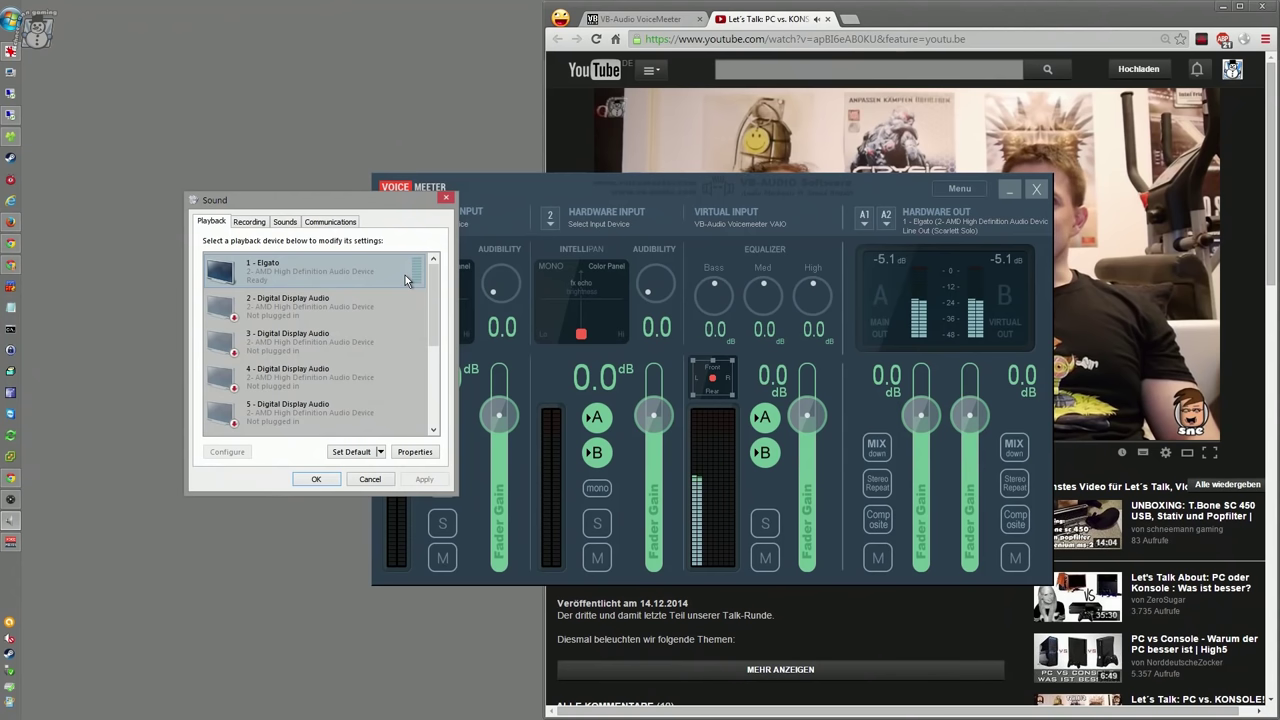
{"action": "left_click", "coordinate": [405, 280]}
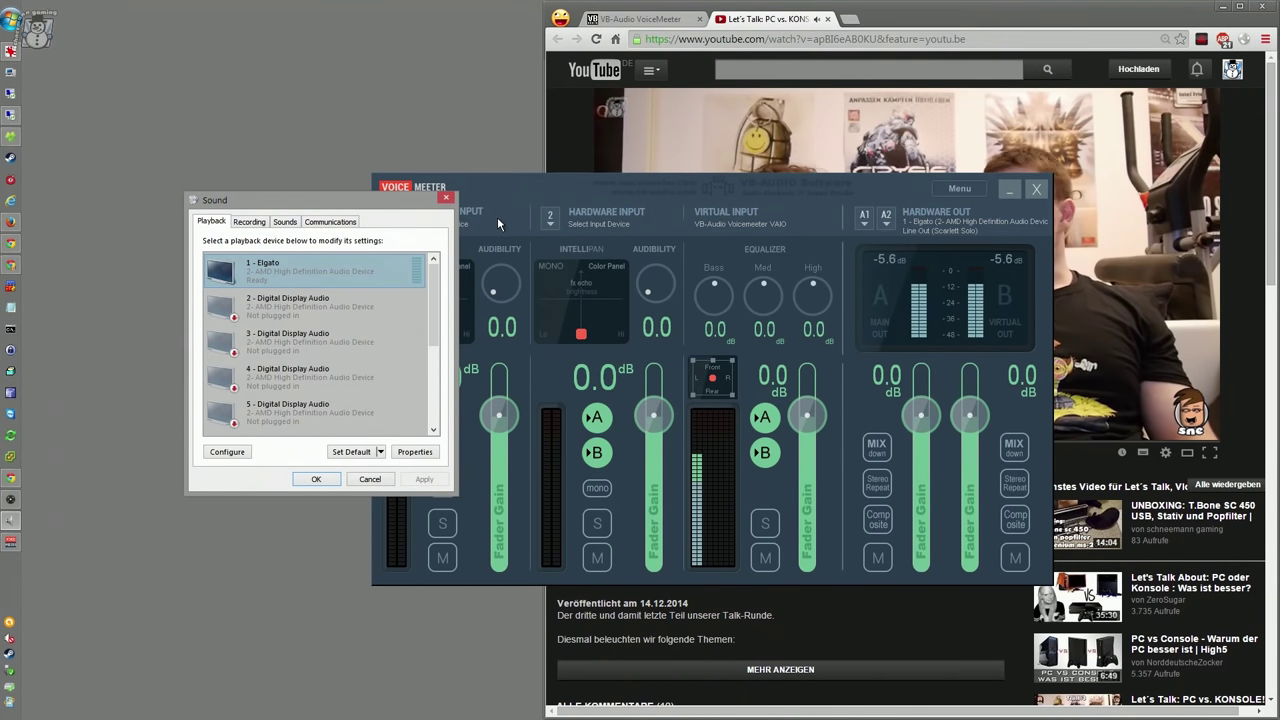
Move the Sound dialog clear of the Voicemeeter window and show its recording devices
{"action": "left_click_drag", "start_coordinate": [400, 201], "coordinate": [303, 200]}
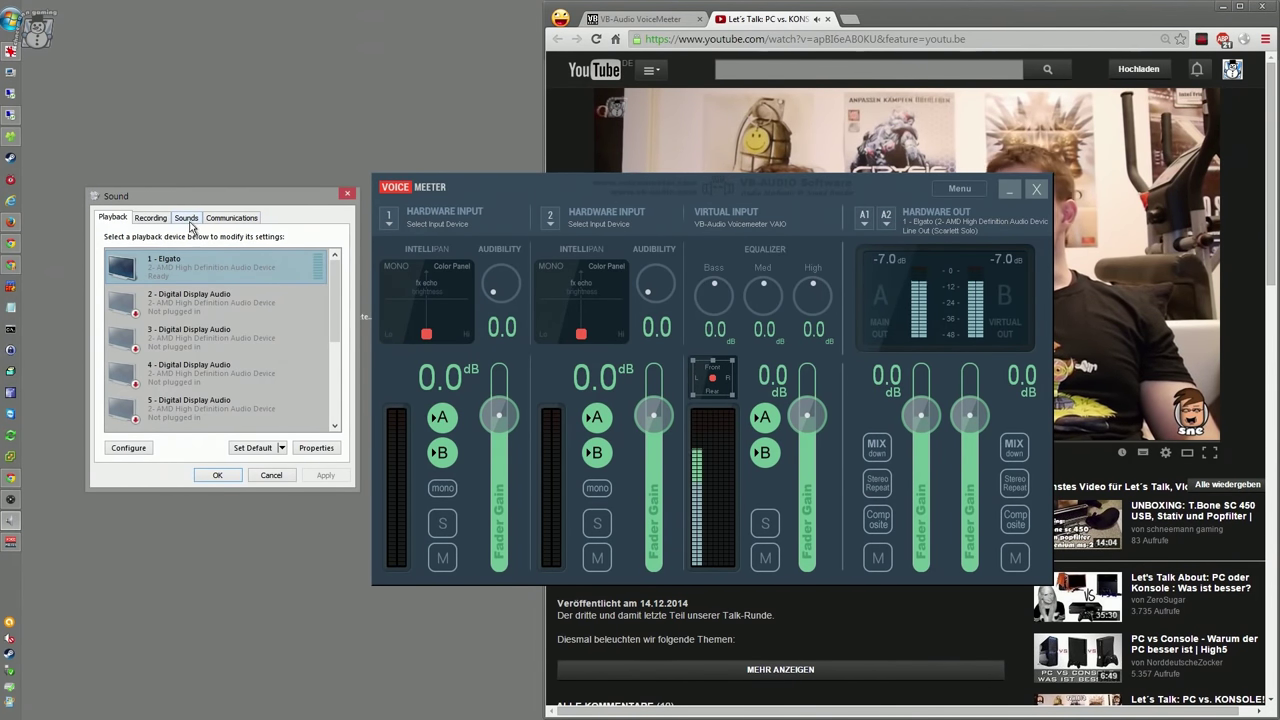
{"action": "left_click", "coordinate": [151, 218]}
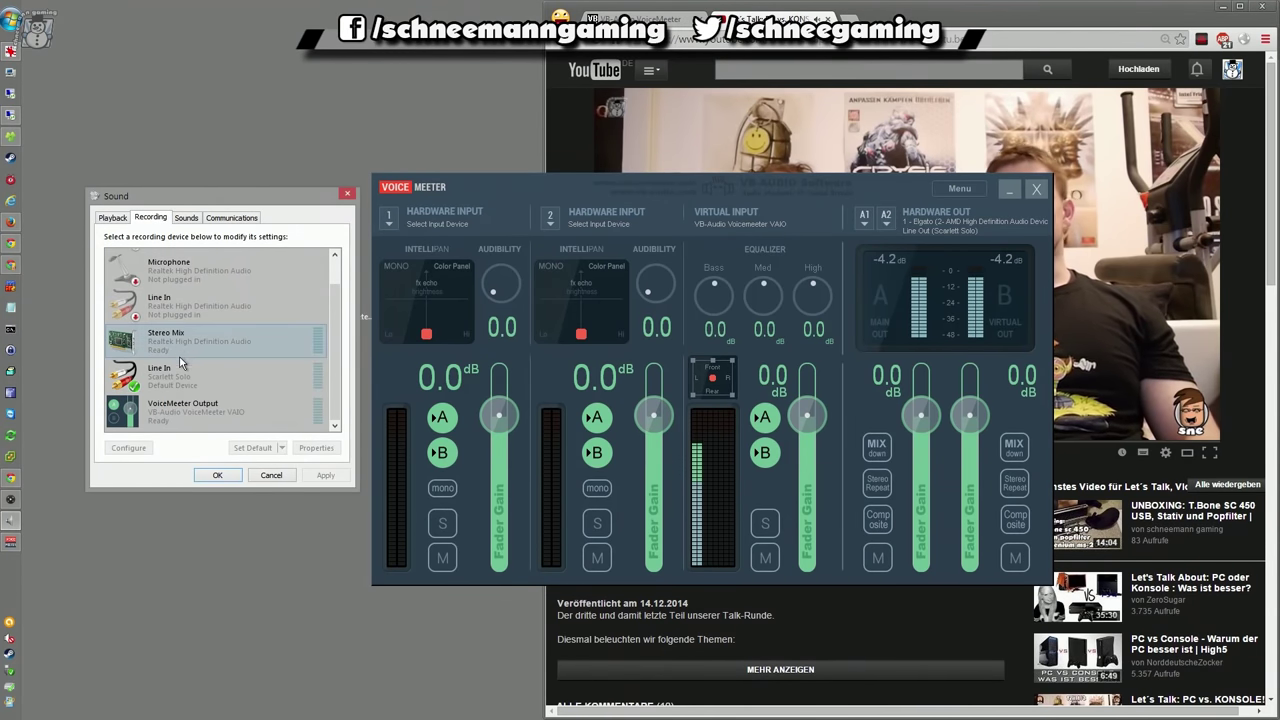